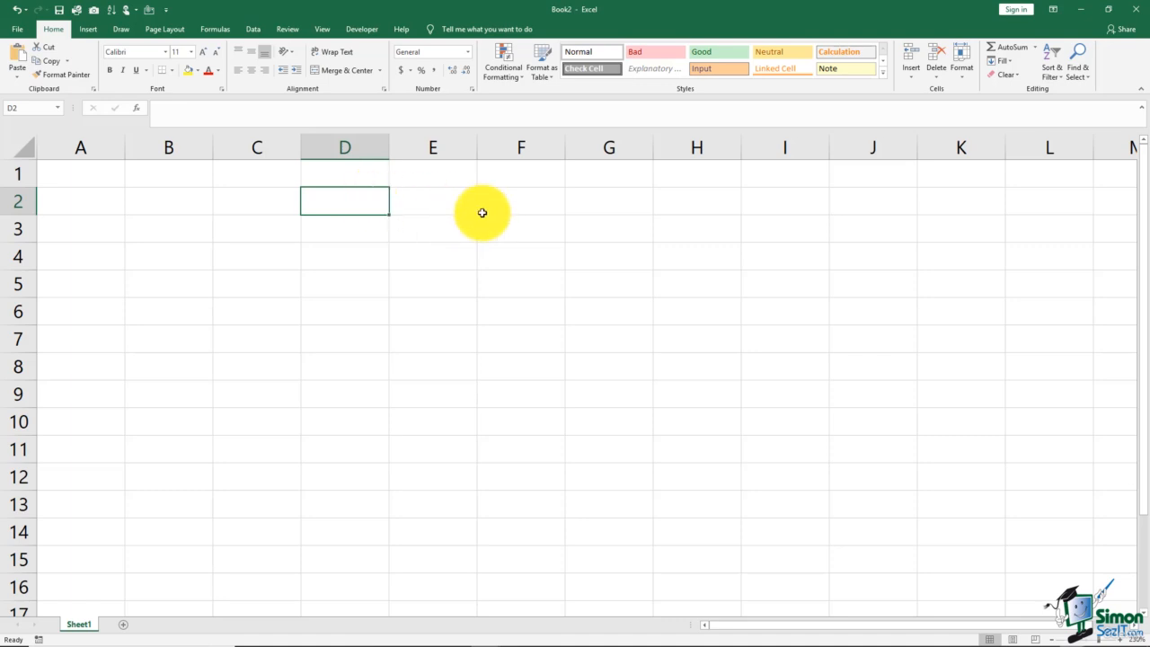
Step: Enter Friday in D2, then AutoFill the weekdays down to D9 and across to H2
text(Friday)
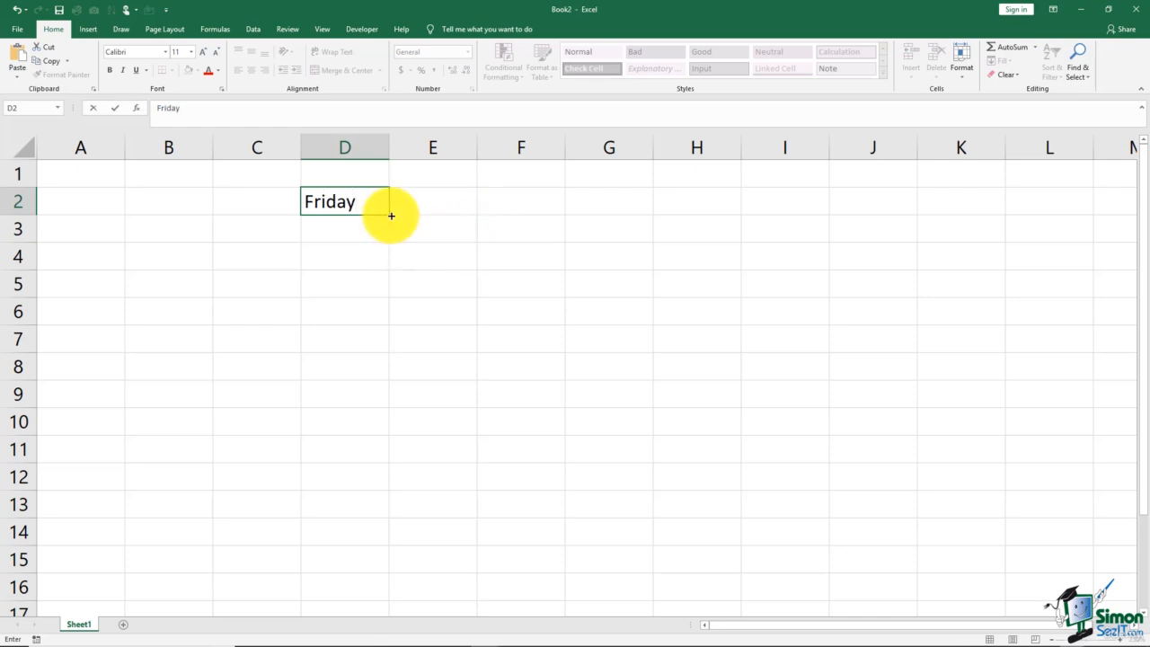
drag(389, 215, 386, 410)
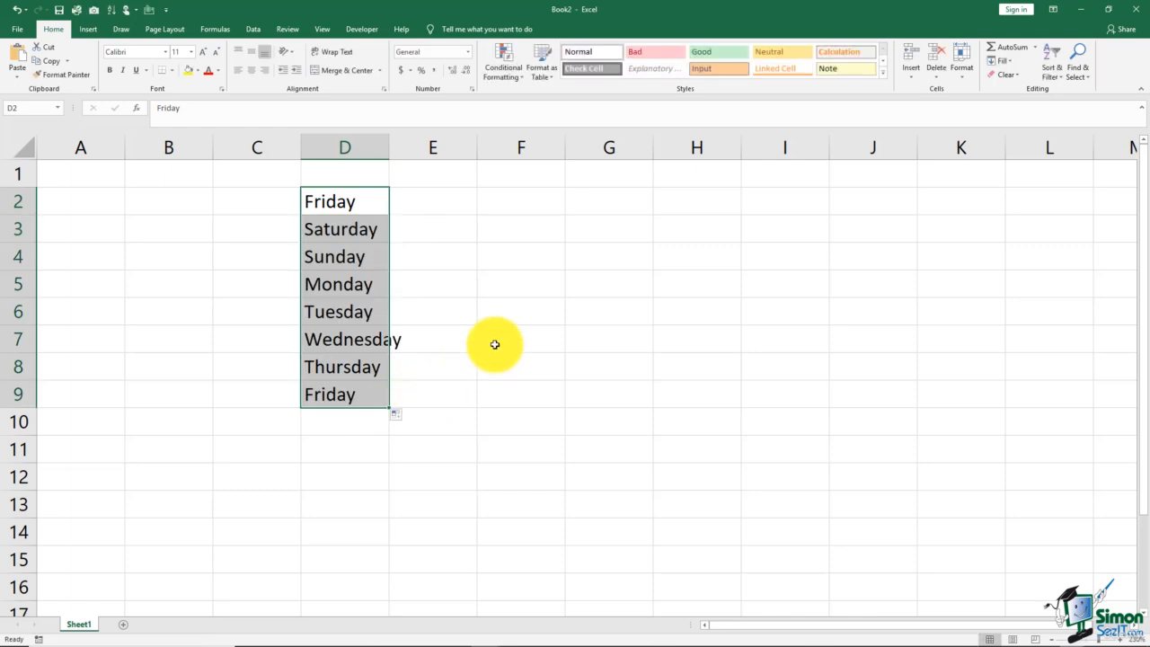
click(372, 204)
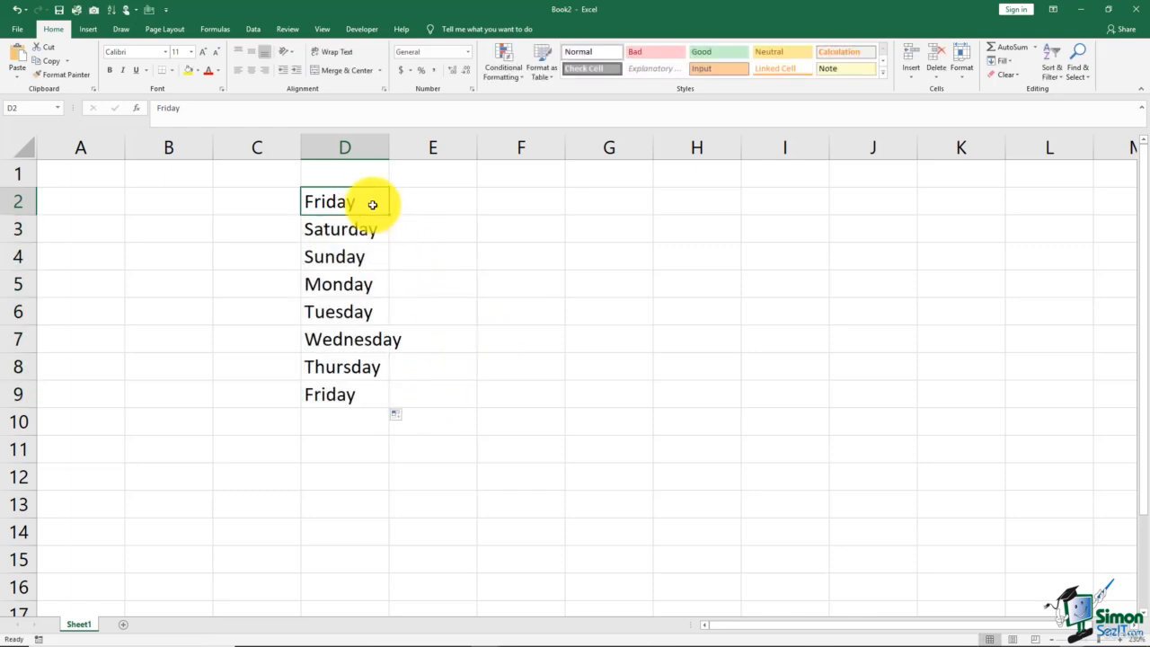
drag(389, 216, 710, 220)
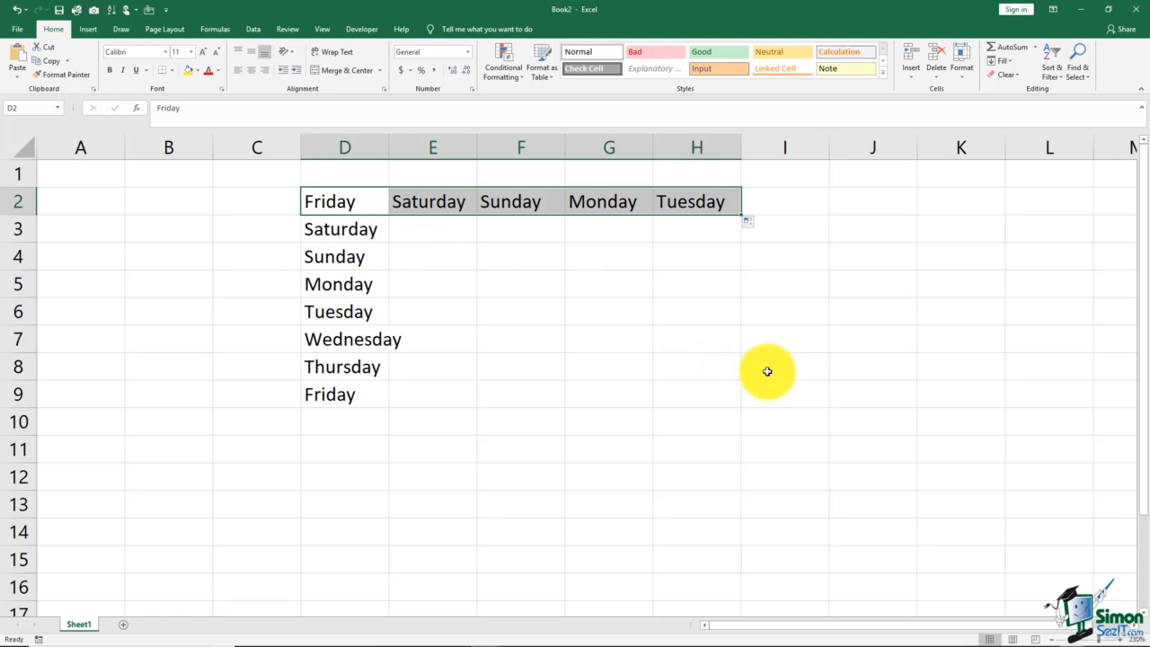
click(719, 360)
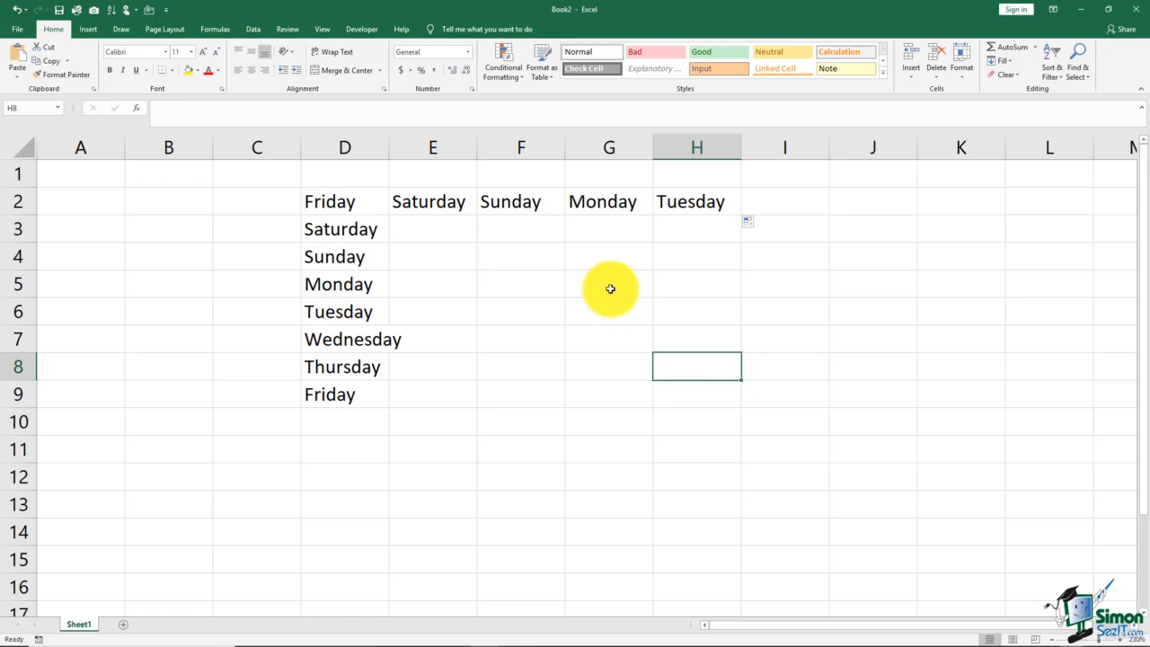
Step: Clear the weekday names from the range D2:H9
click(335, 198)
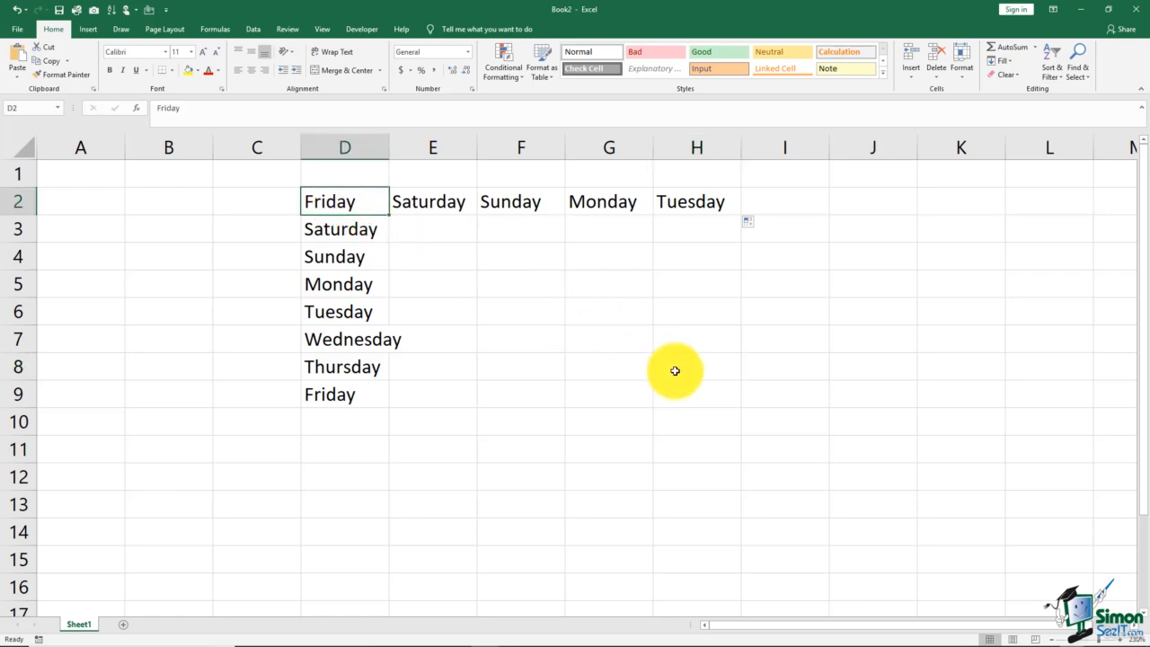
shift+click(695, 391)
key(Delete)
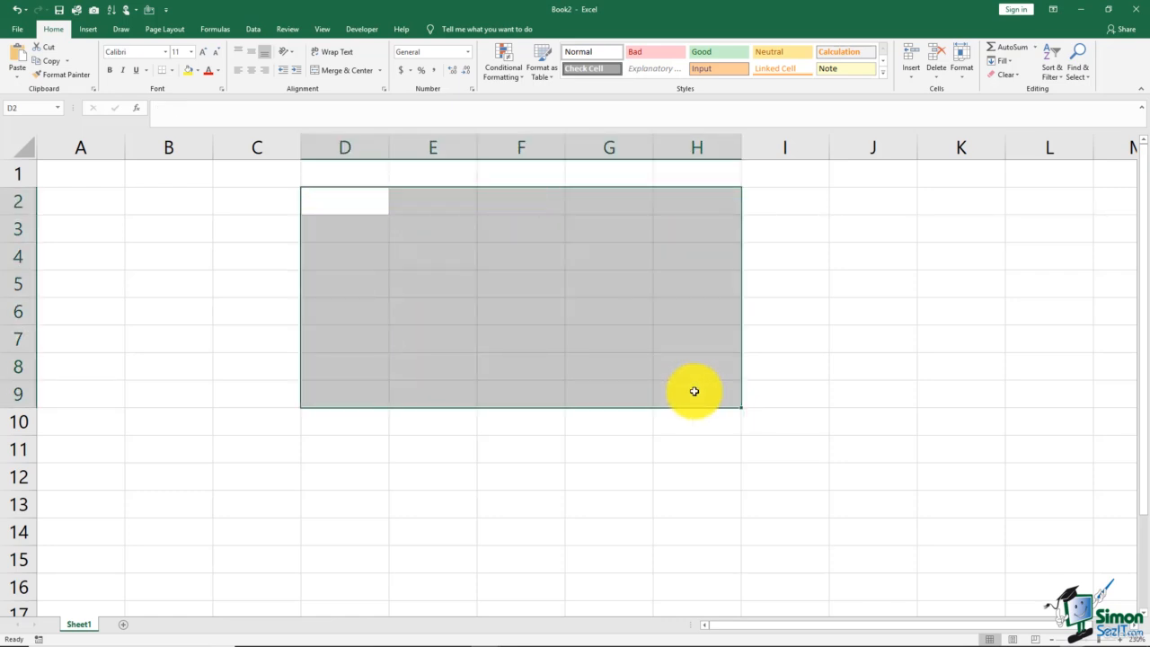
Step: Enter the abbreviated weekday Sat in D2 and AutoFill it down to D9
click(372, 203)
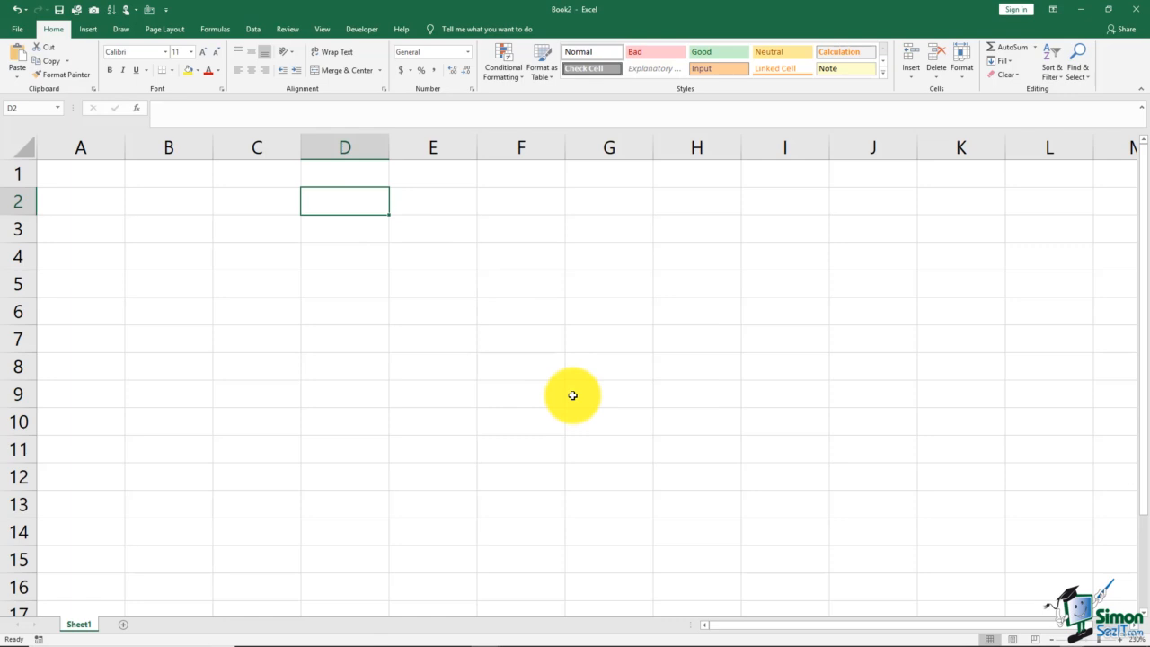
text(Sat)
click(363, 311)
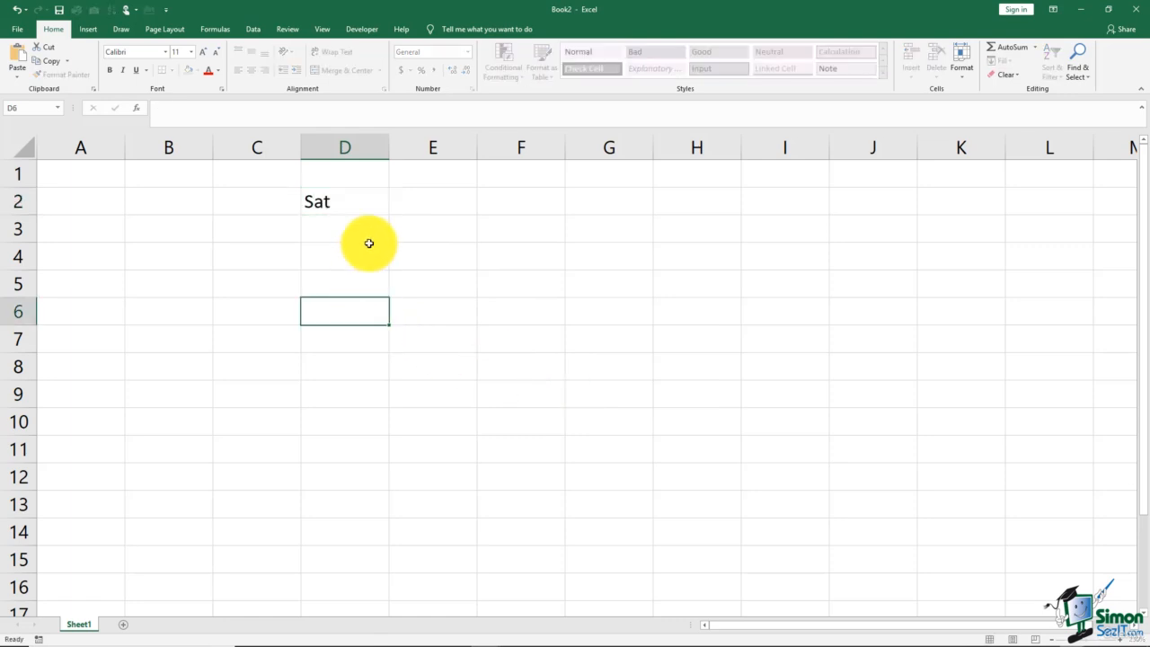
click(365, 203)
drag(389, 214, 494, 387)
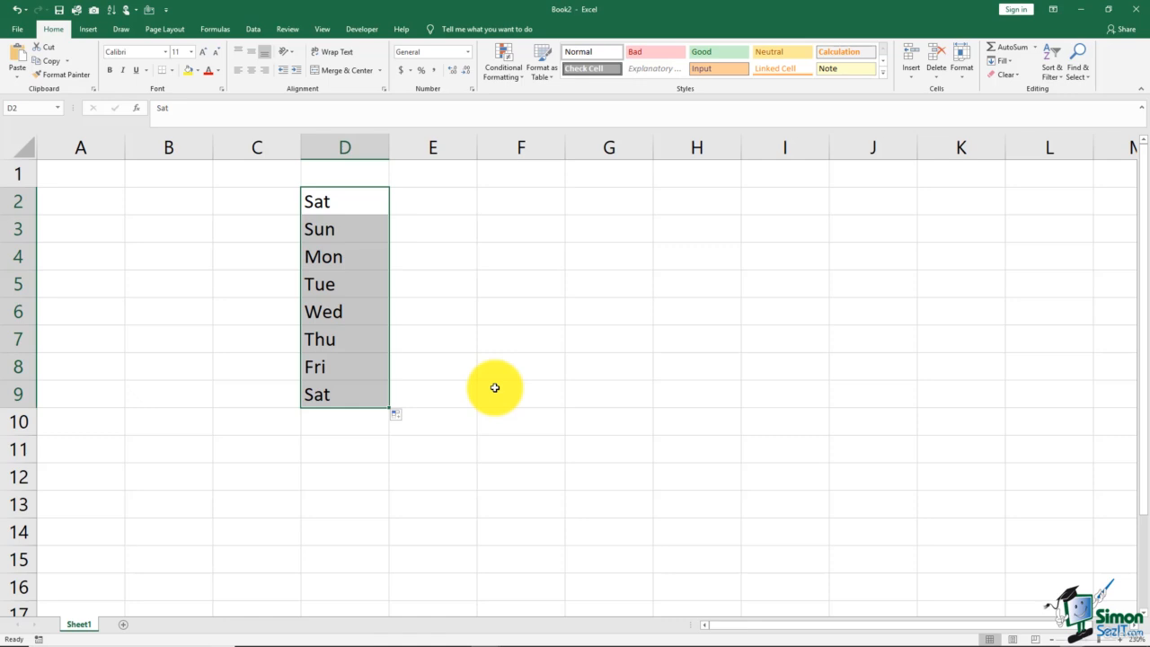
Step: Clear the abbreviated weekdays from the range D2:D9
key(BackSpace)
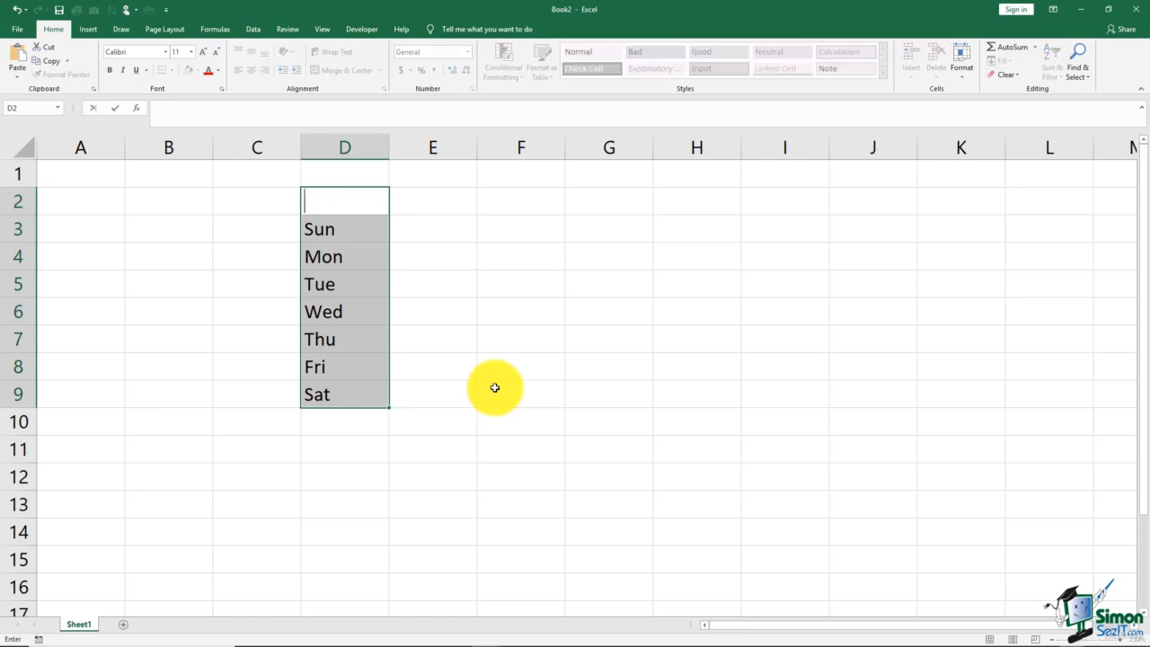
key(Escape)
key(Delete)
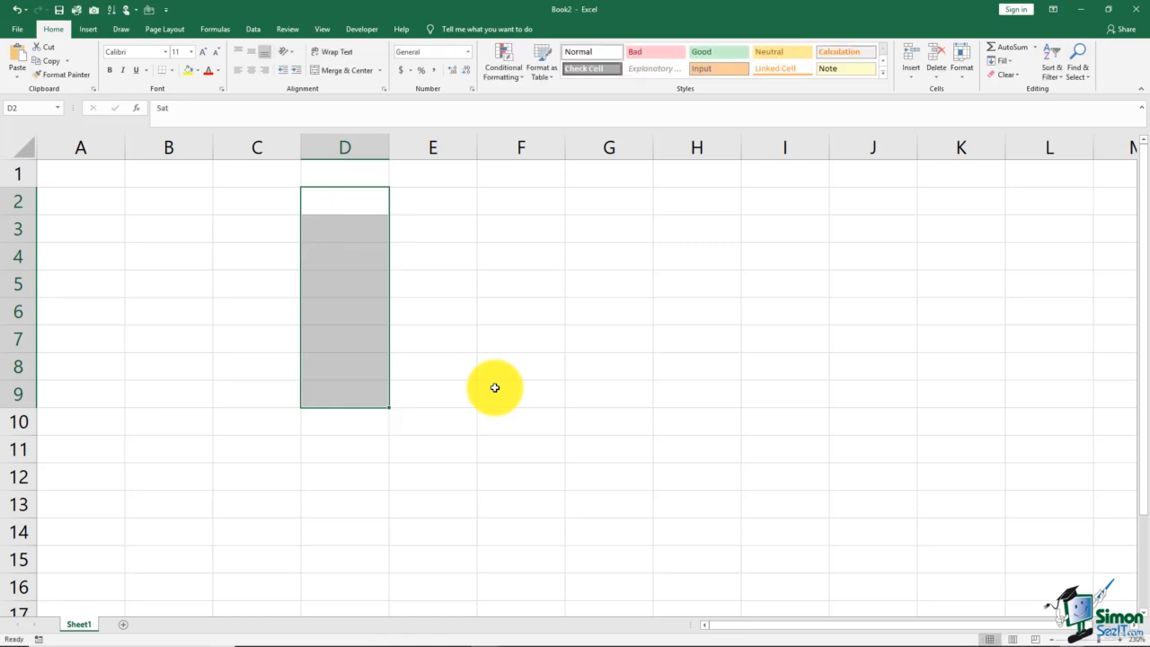
Step: Enter the number 1 in D2 and AutoFill it down to D7
click(358, 205)
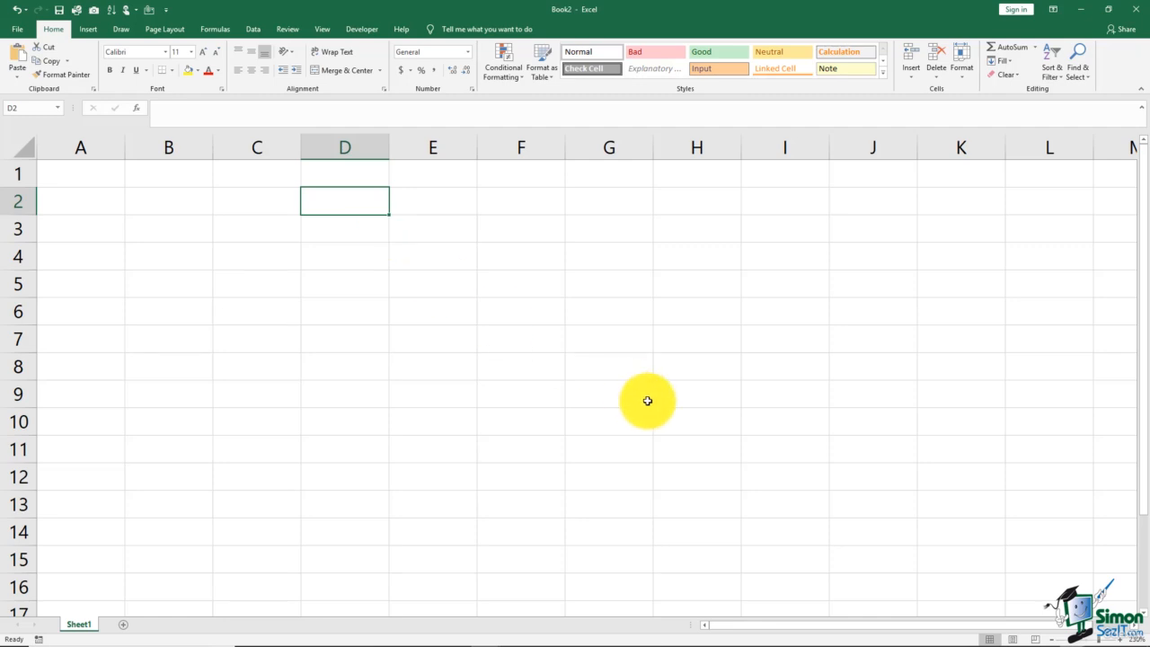
text(1)
key(Return)
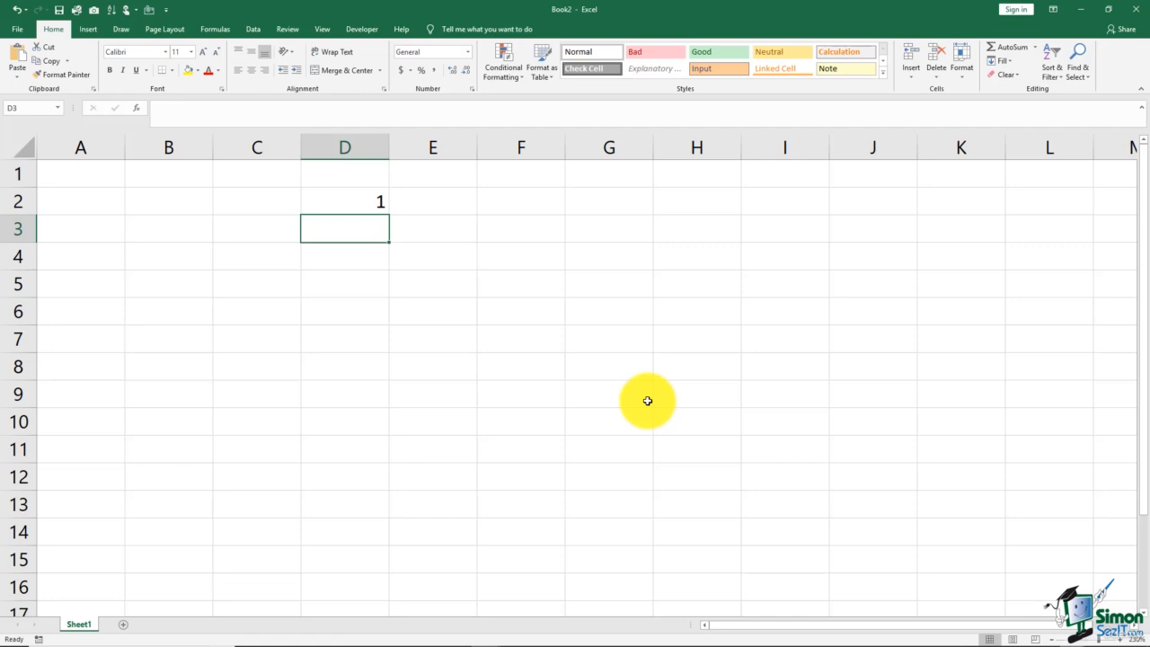
click(372, 201)
drag(389, 214, 414, 353)
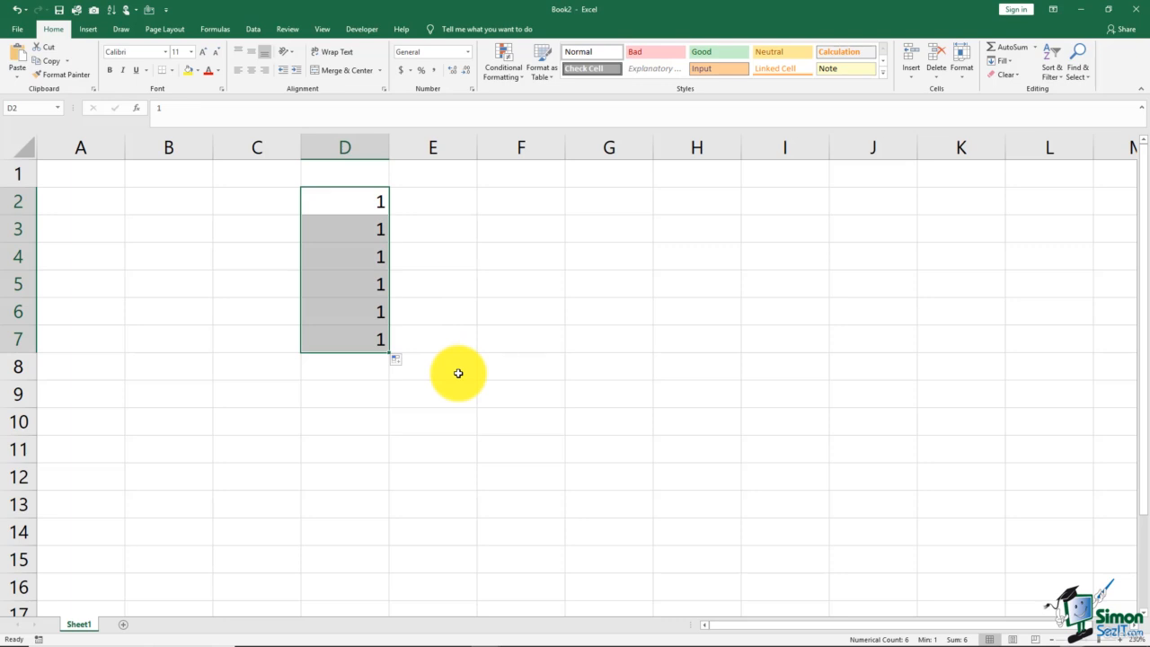
Step: Replace the numbers in D2:D7 with just 1 in D2 and 2 in D3
key(Delete)
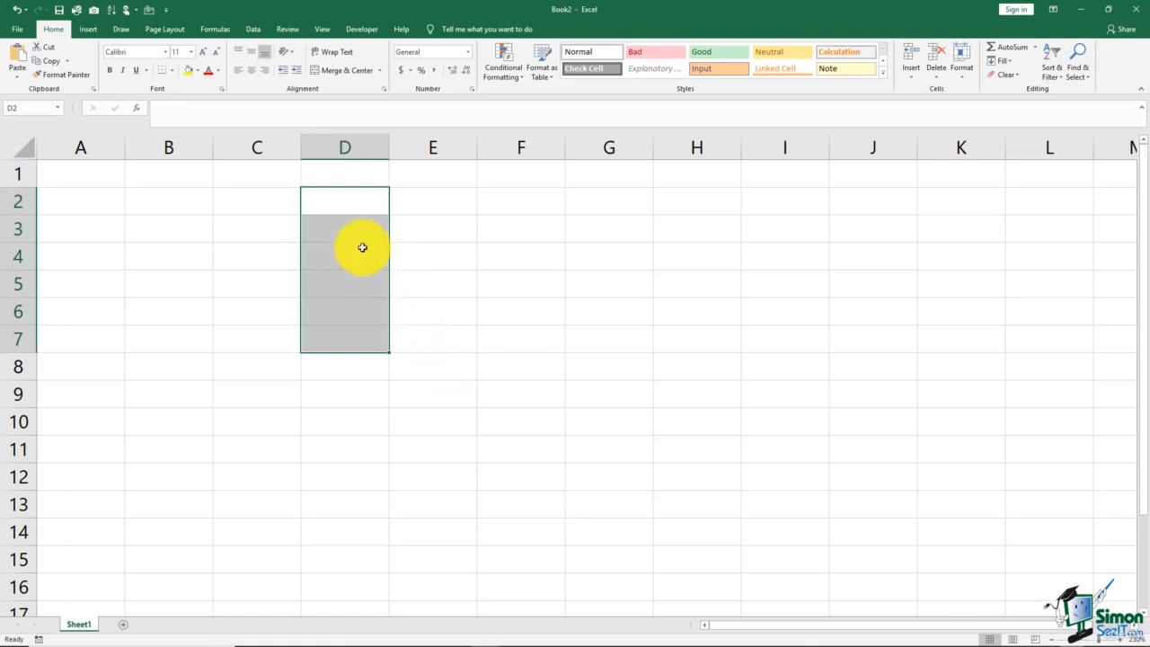
click(349, 204)
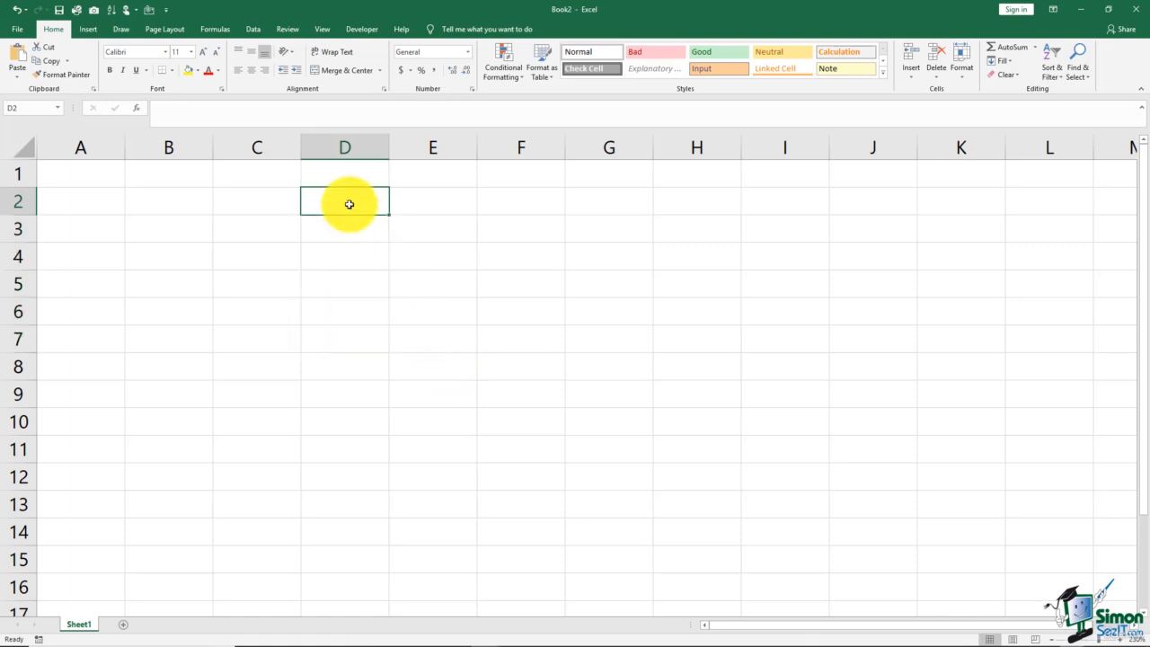
text(1)
key(Return)
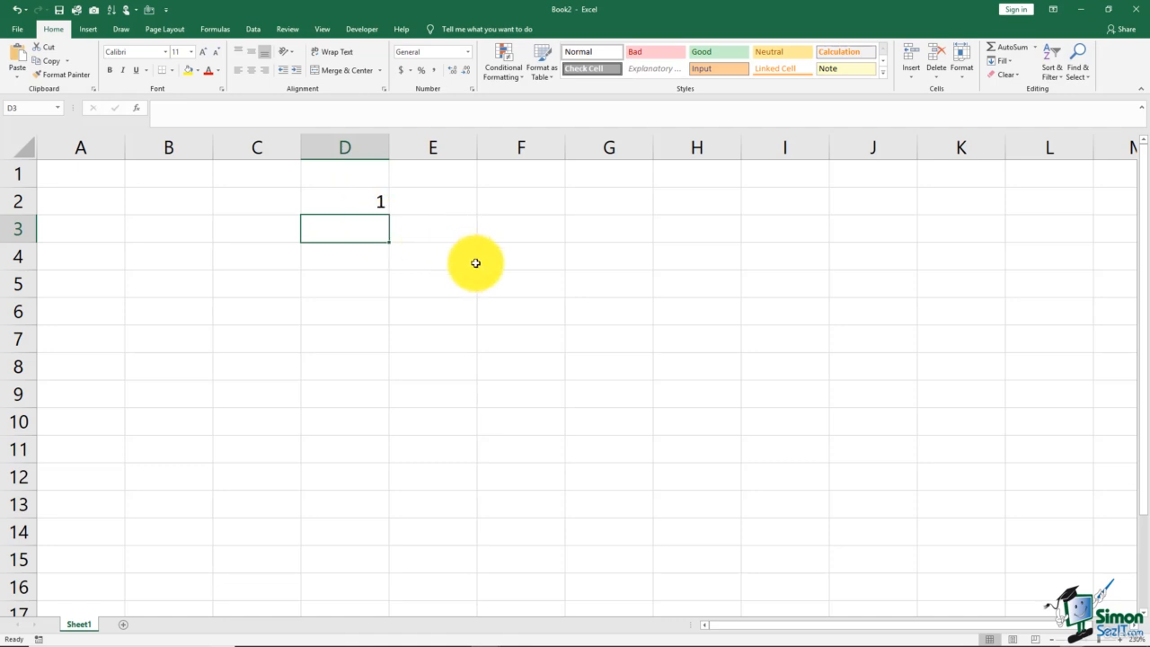
text(2)
key(Return)
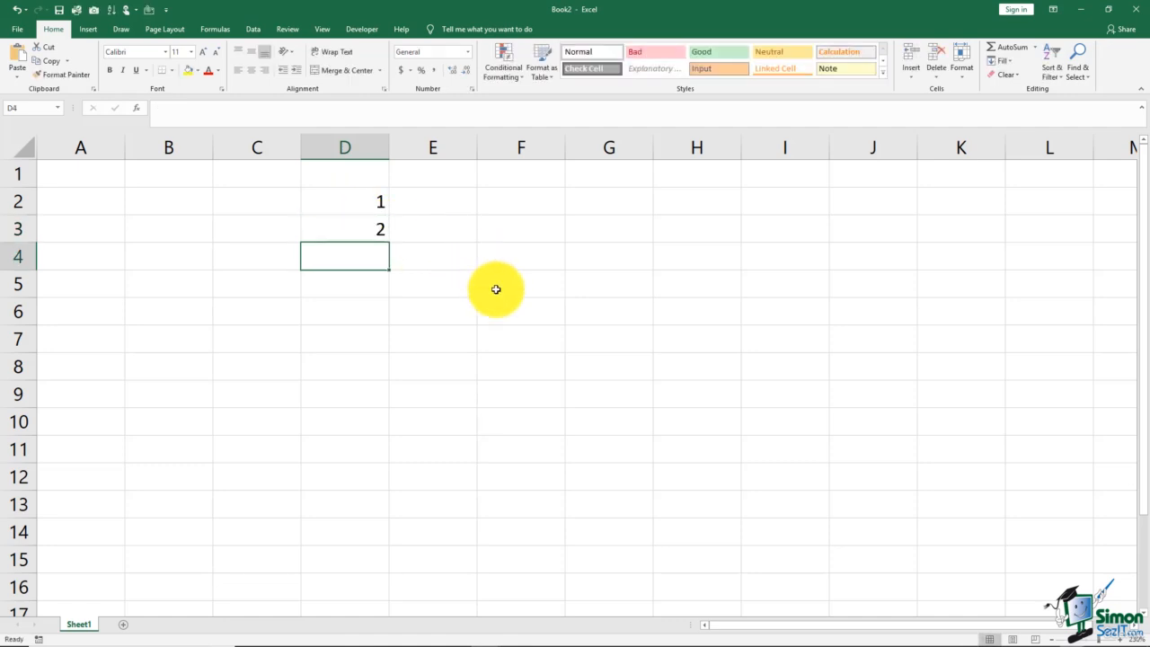
Step: Extend the number series from D2:D3 down to D11 with AutoFill
click(346, 200)
drag(346, 200, 349, 231)
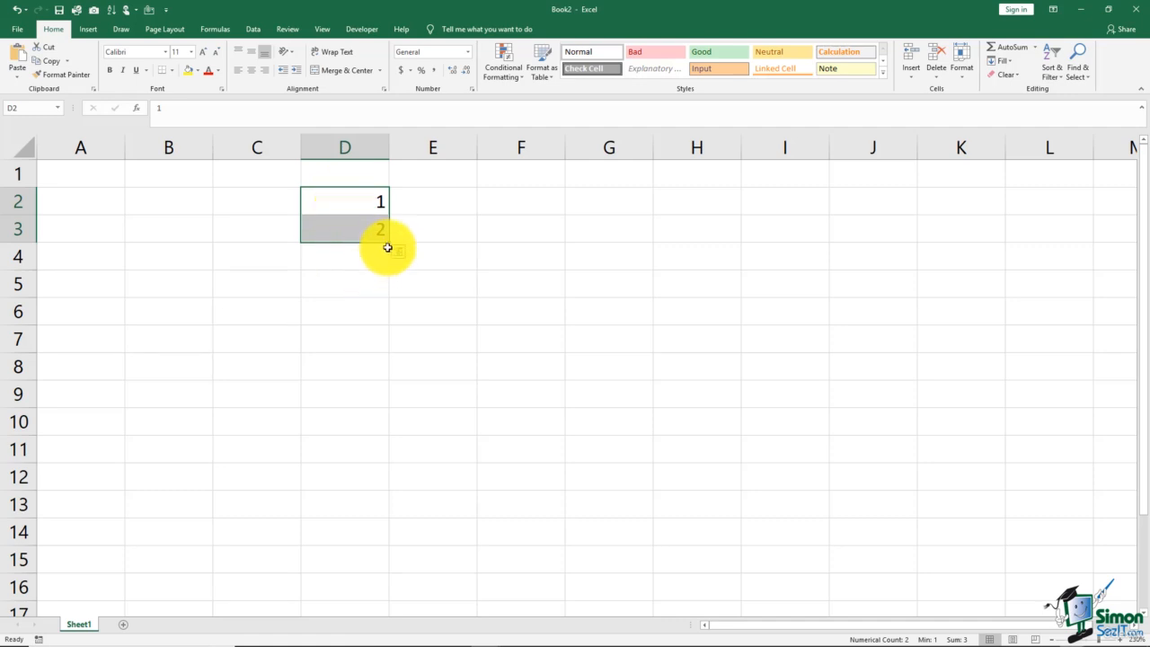
drag(387, 242, 408, 462)
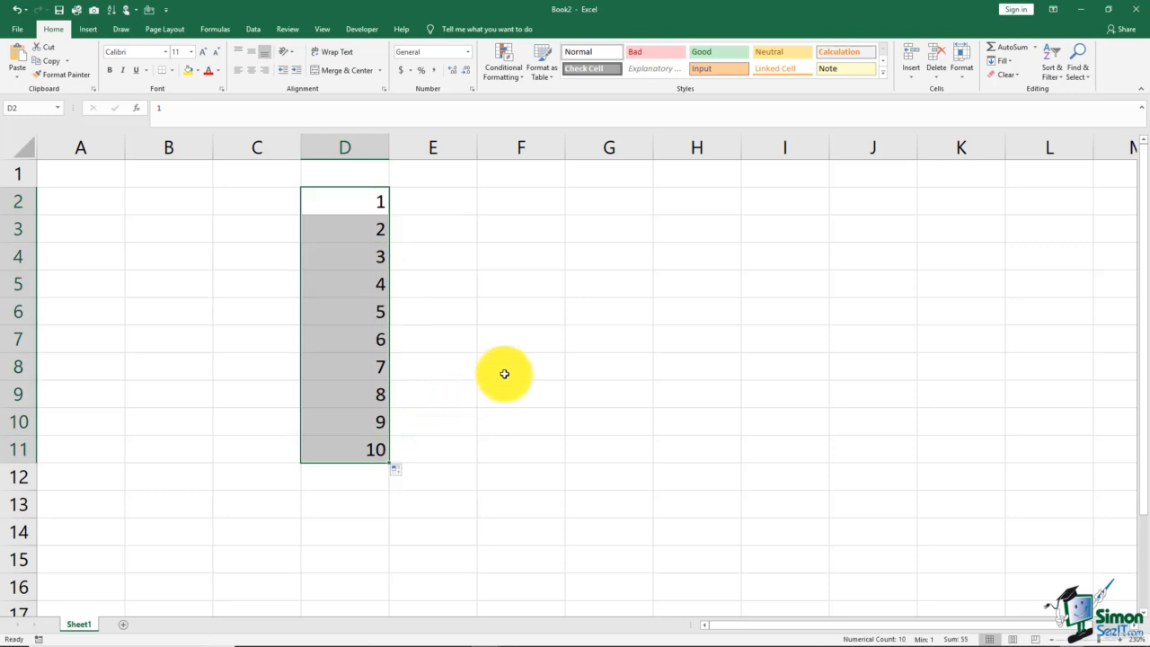
Step: Enter 25 in E2 and 50 in E3, and AutoFill the series down to E11
click(444, 205)
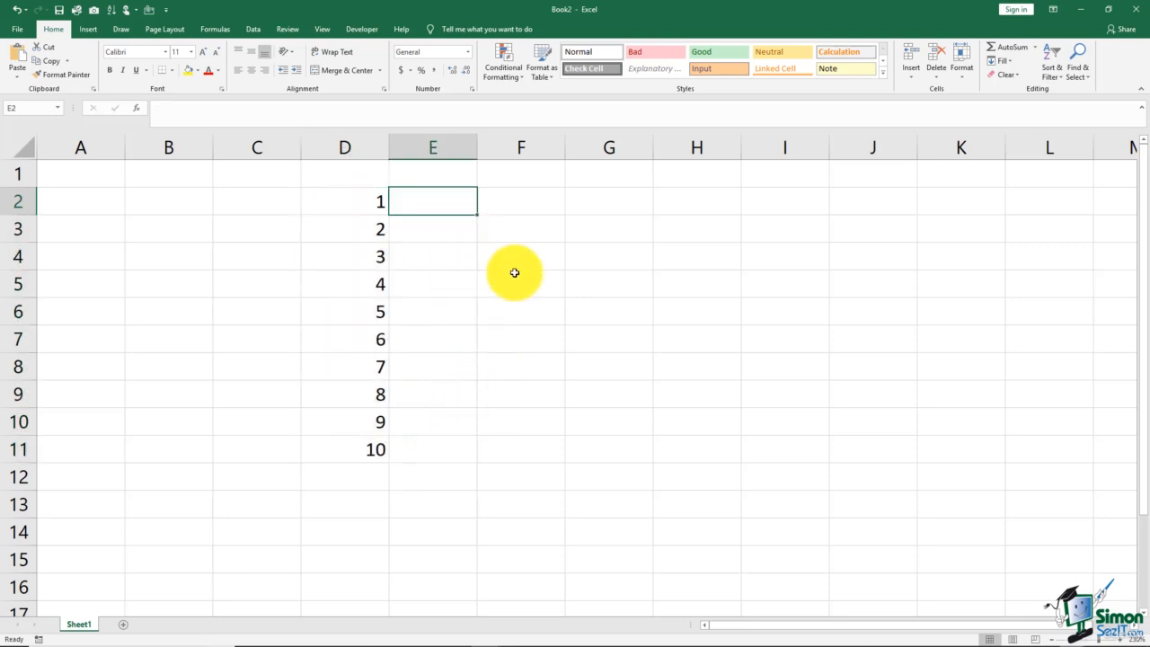
text(25)
key(Return)
text(50)
key(Return)
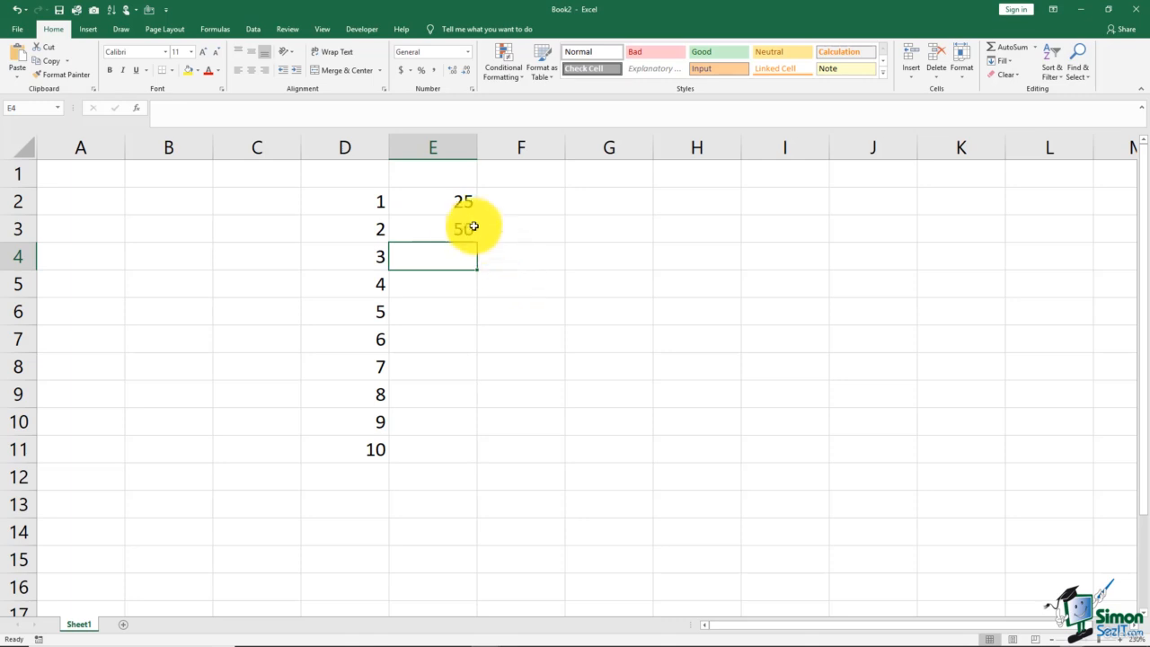
drag(441, 200, 483, 451)
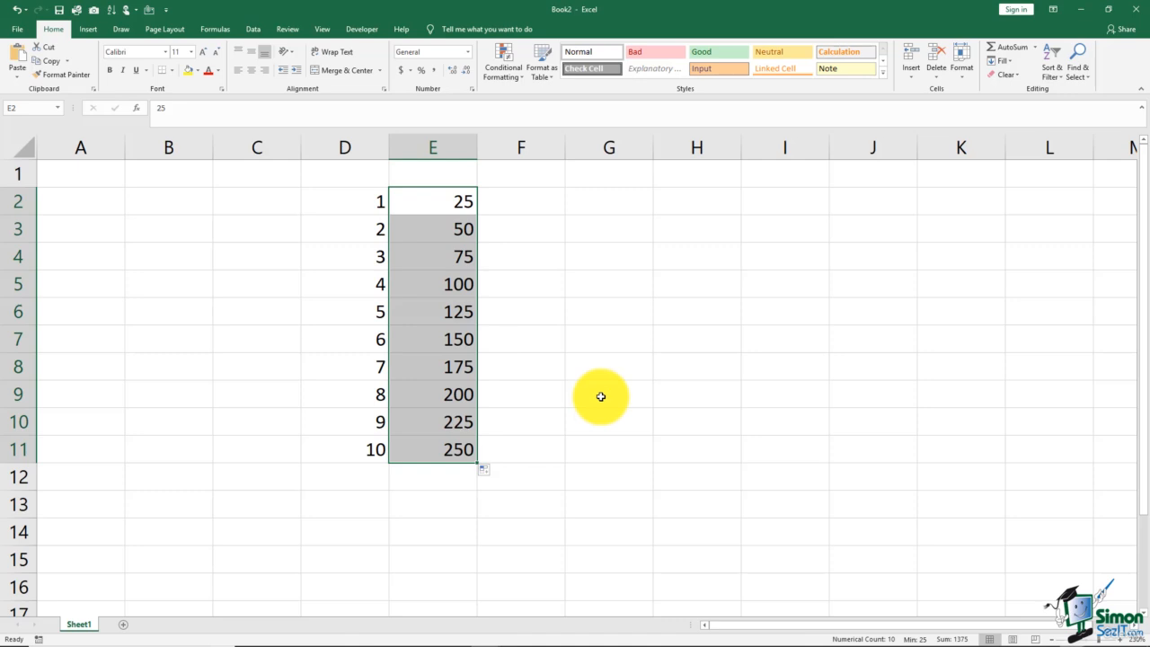
Step: Enter 6 in F2 and 3 in F3, and AutoFill the decreasing series down to F11
click(542, 203)
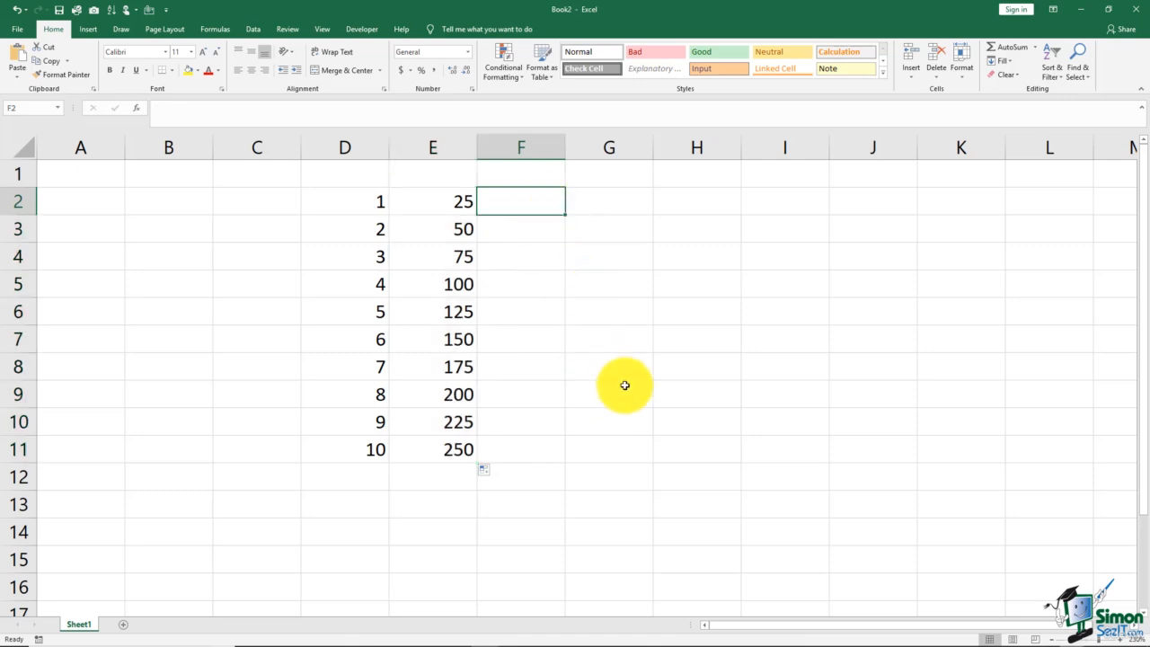
text(6)
key(Return)
text(3)
key(Return)
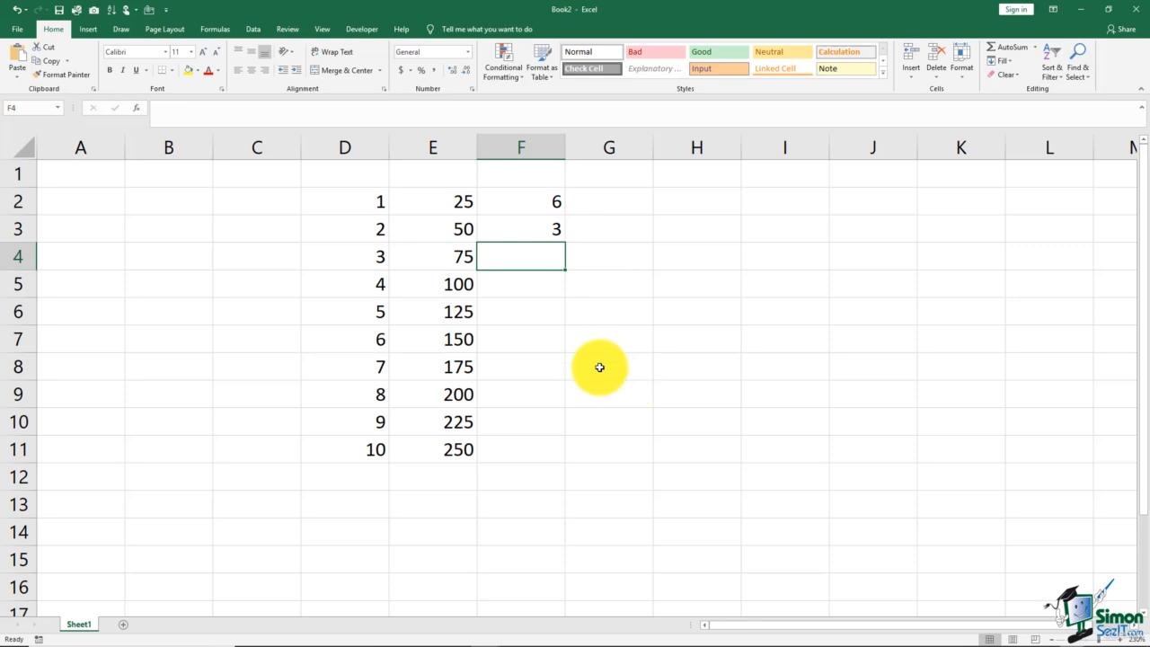
drag(540, 205, 593, 449)
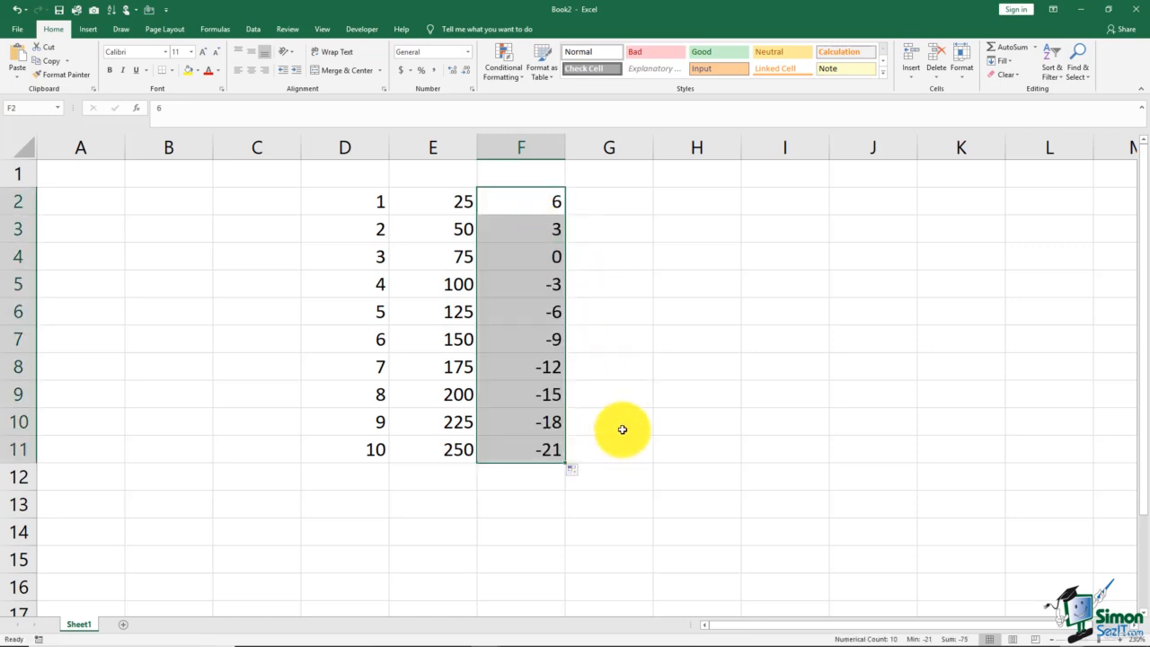
click(608, 348)
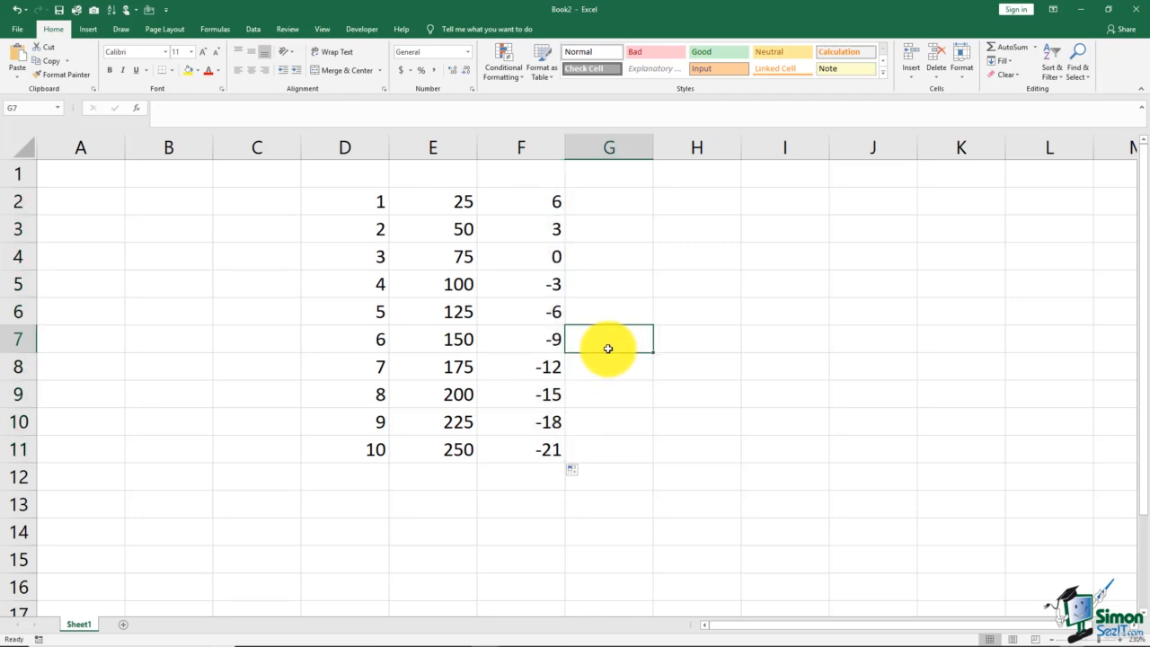
Step: Clear all three number series from the range D2:F11
drag(368, 198, 549, 442)
key(Delete)
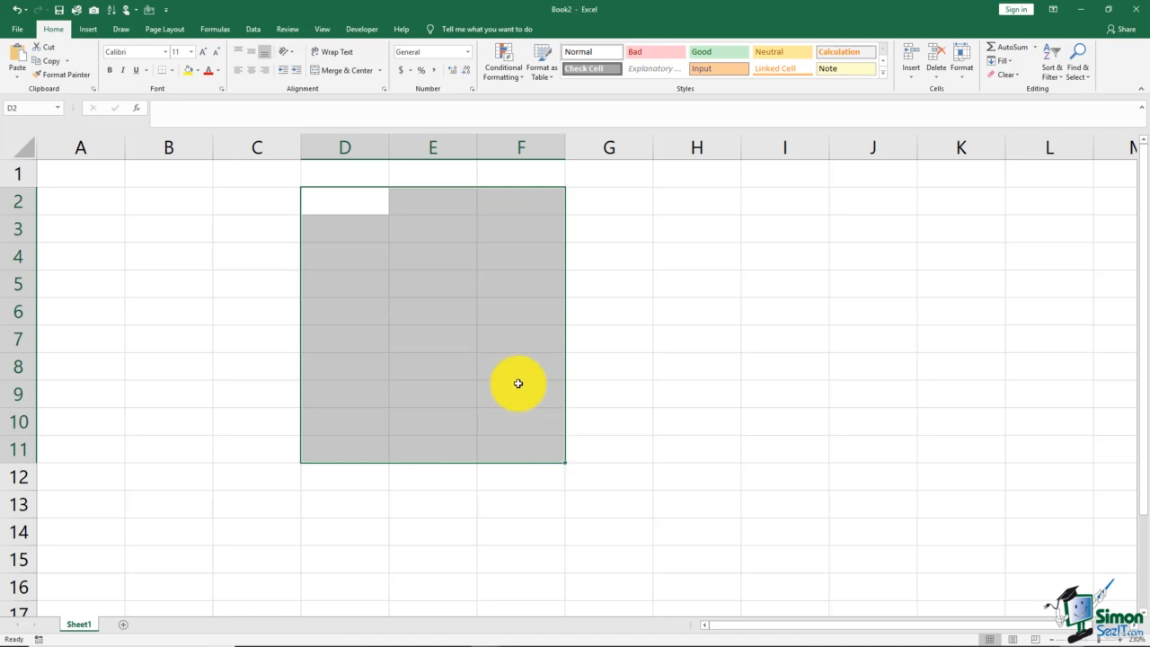
click(375, 207)
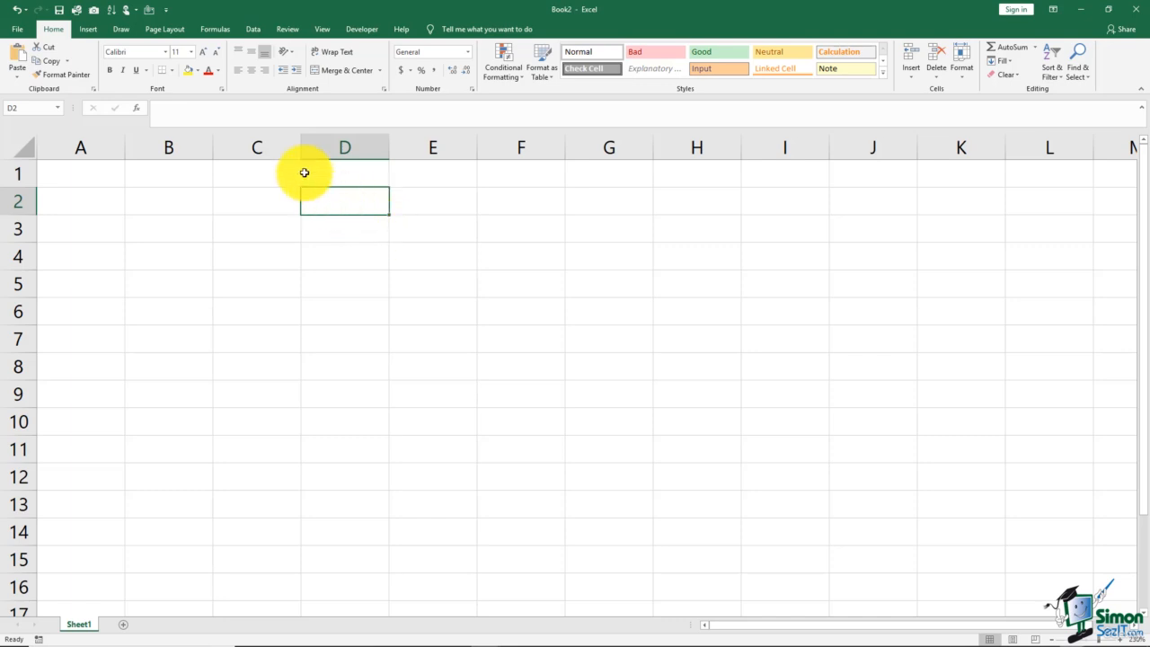
Step: Open the Custom Lists editor from the General section of the advanced program options
click(17, 28)
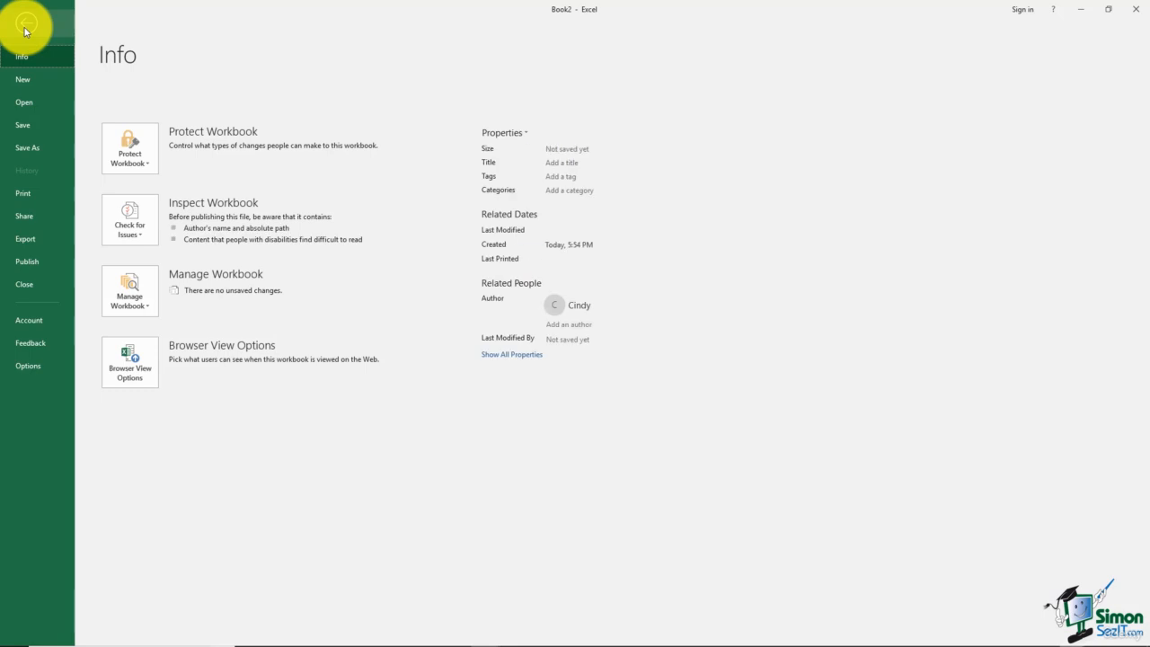
click(40, 365)
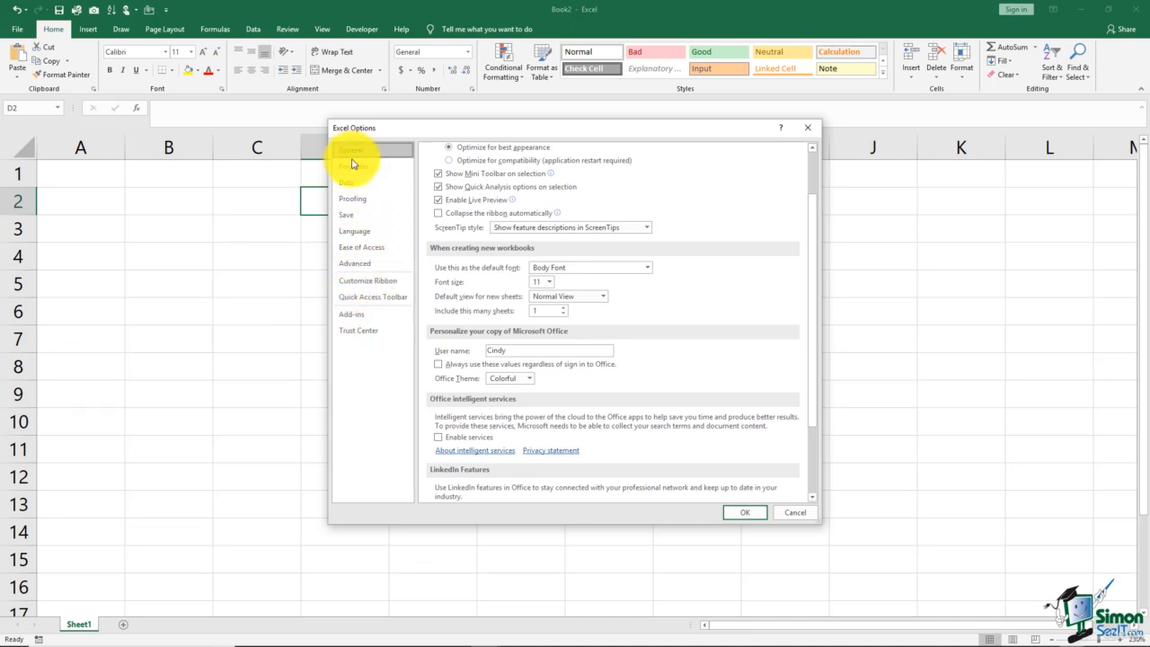
click(364, 264)
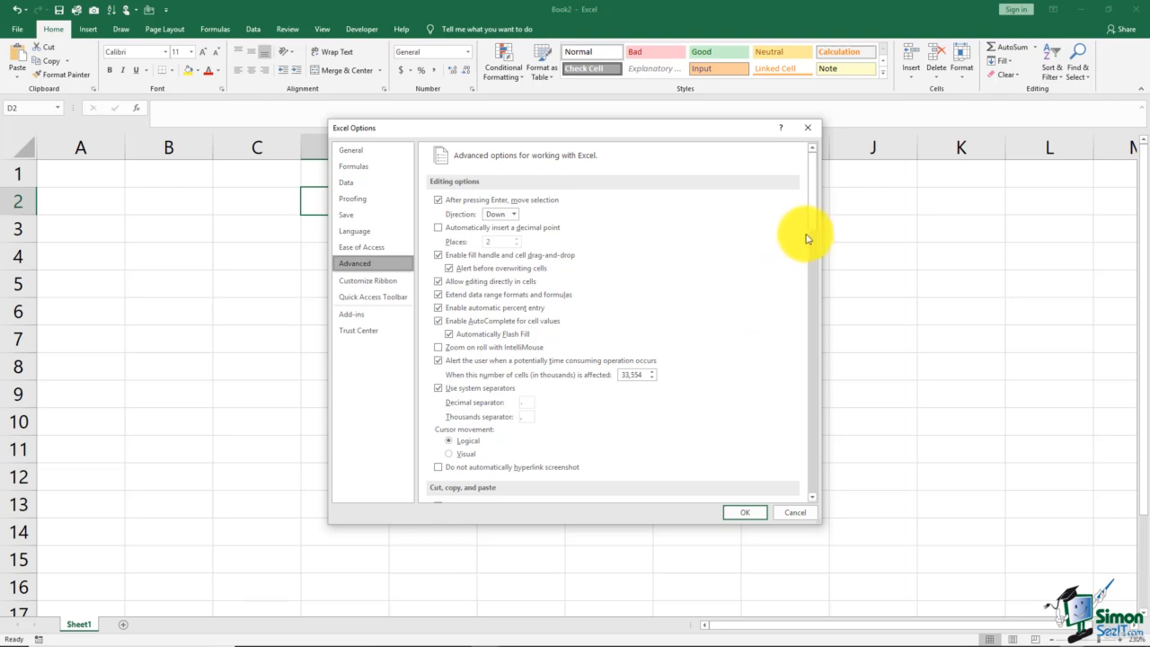
drag(812, 231, 817, 483)
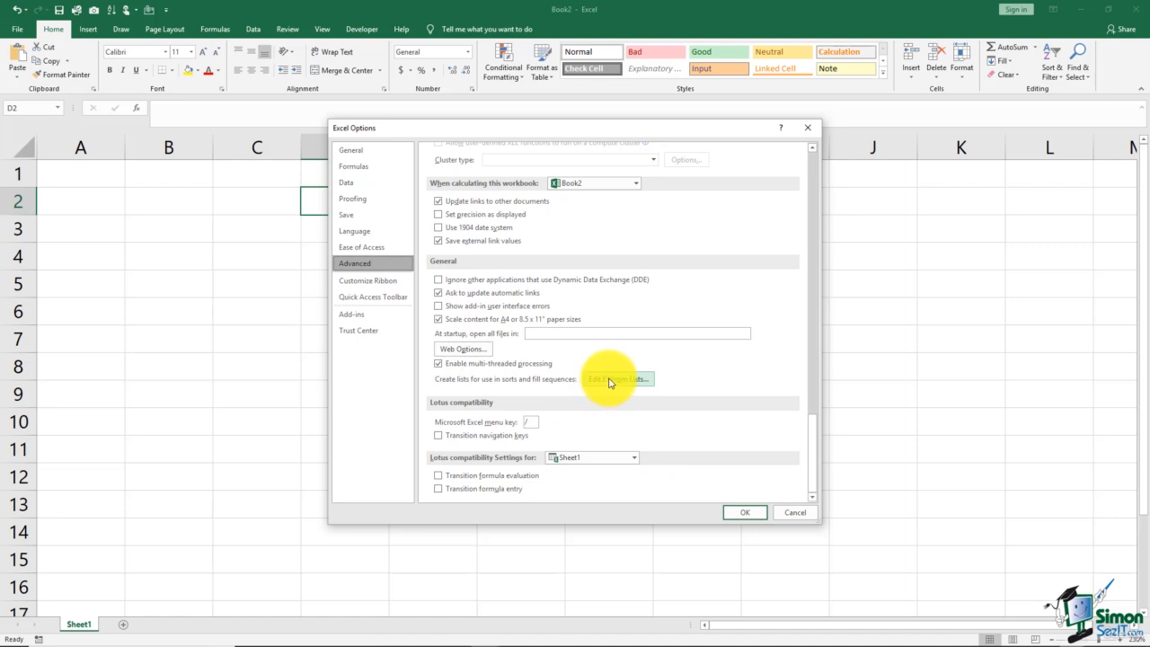
click(608, 378)
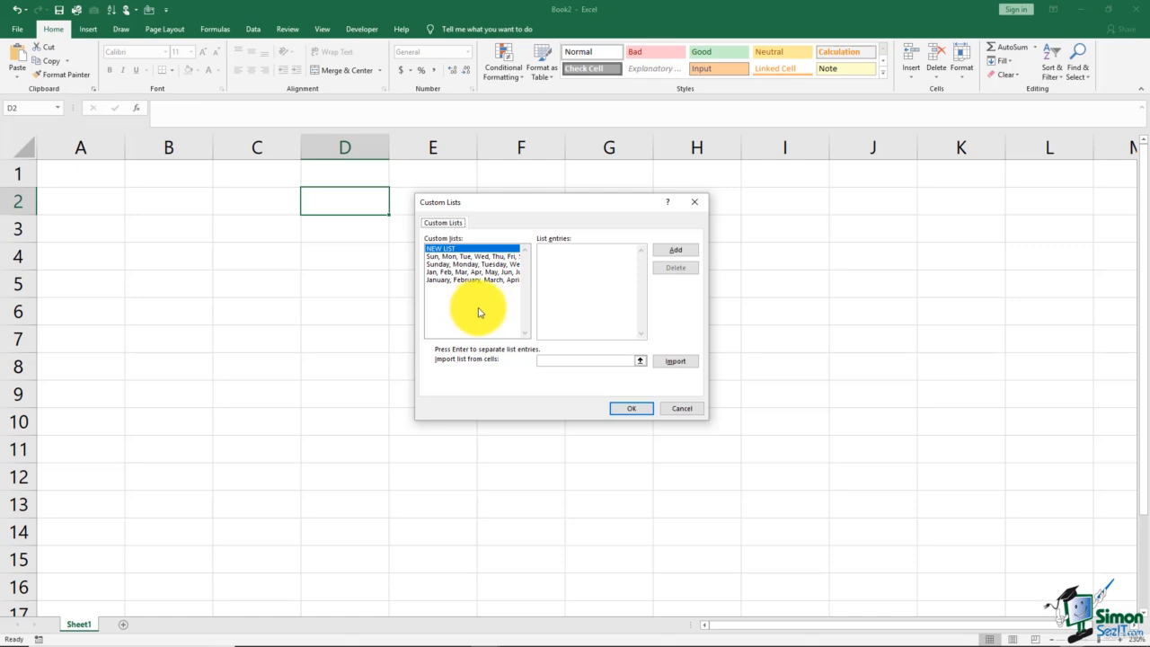
Step: Review the entries of the four built-in weekday and month lists
click(478, 257)
click(486, 264)
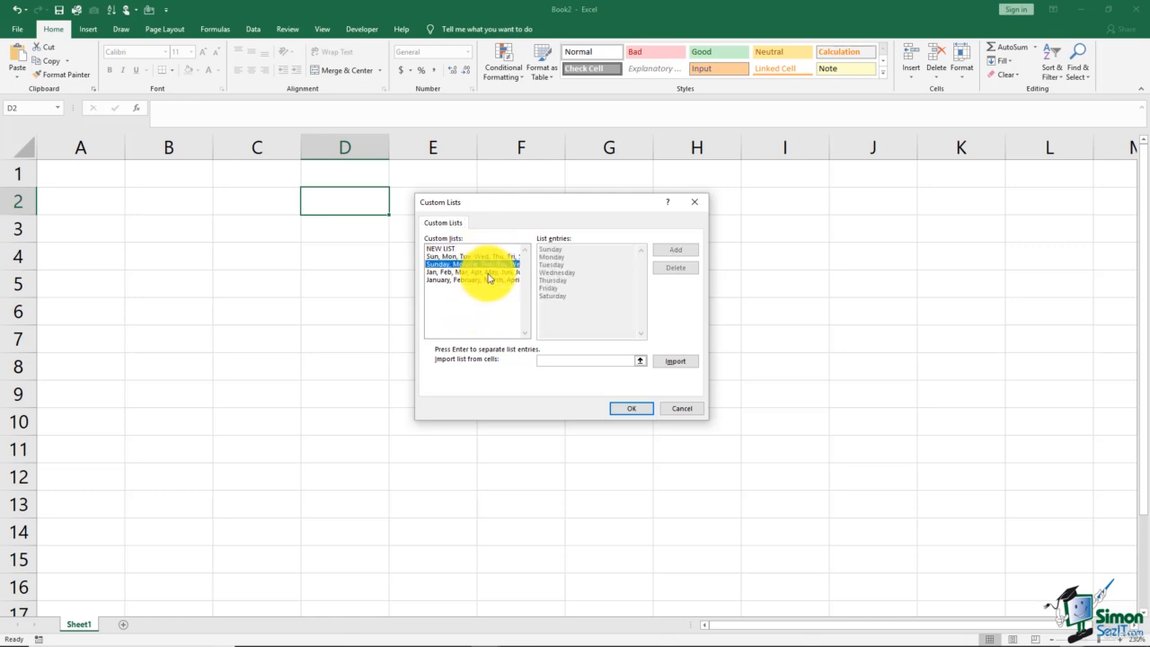
click(485, 272)
click(490, 280)
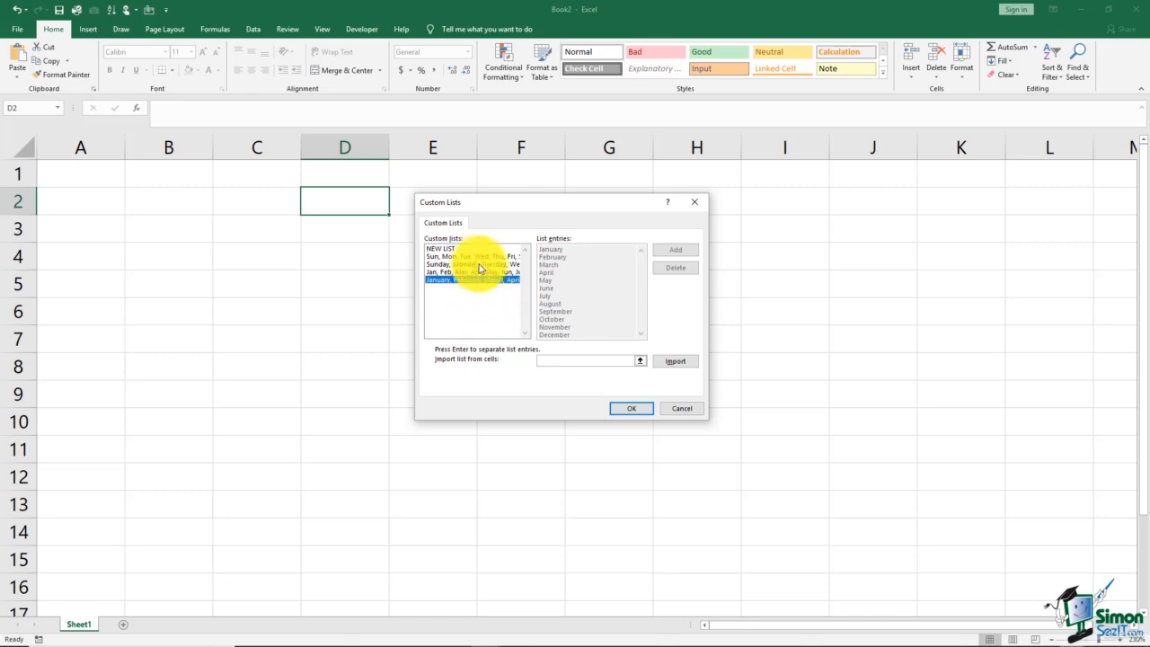
Step: Add a new custom list with the entries Admin, Maint and Personel, and accept the program options
click(447, 249)
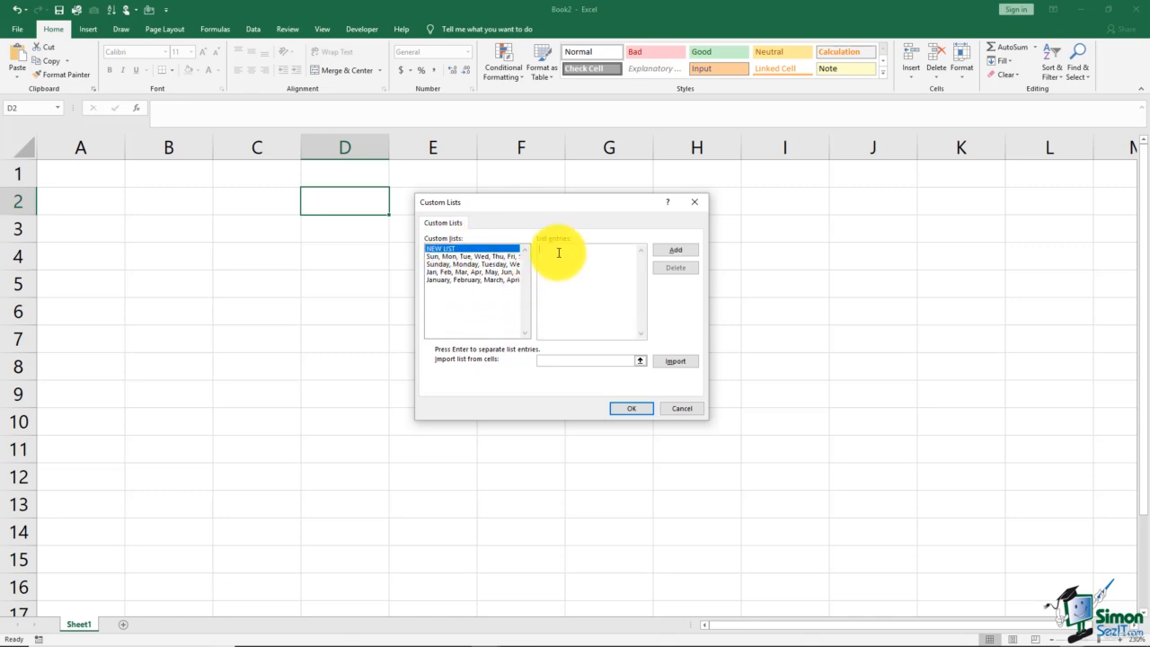
click(602, 325)
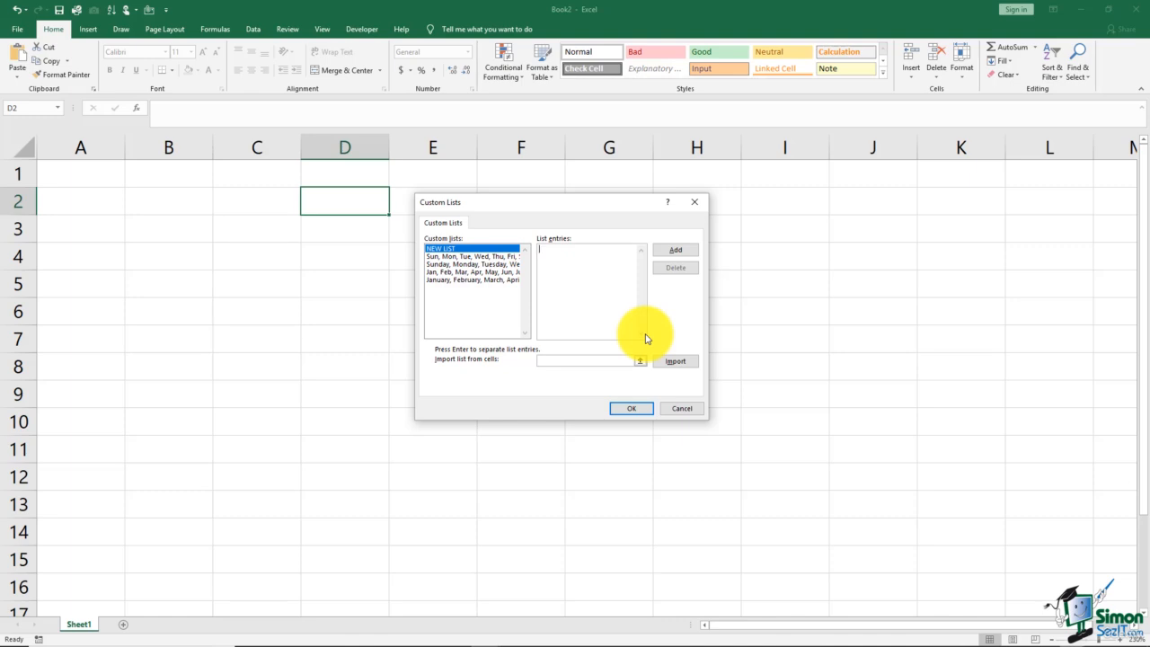
text(Adm)
text(in )
text(Maint )
text(Pers)
text(onnel)
key(BackSpace)
click(679, 251)
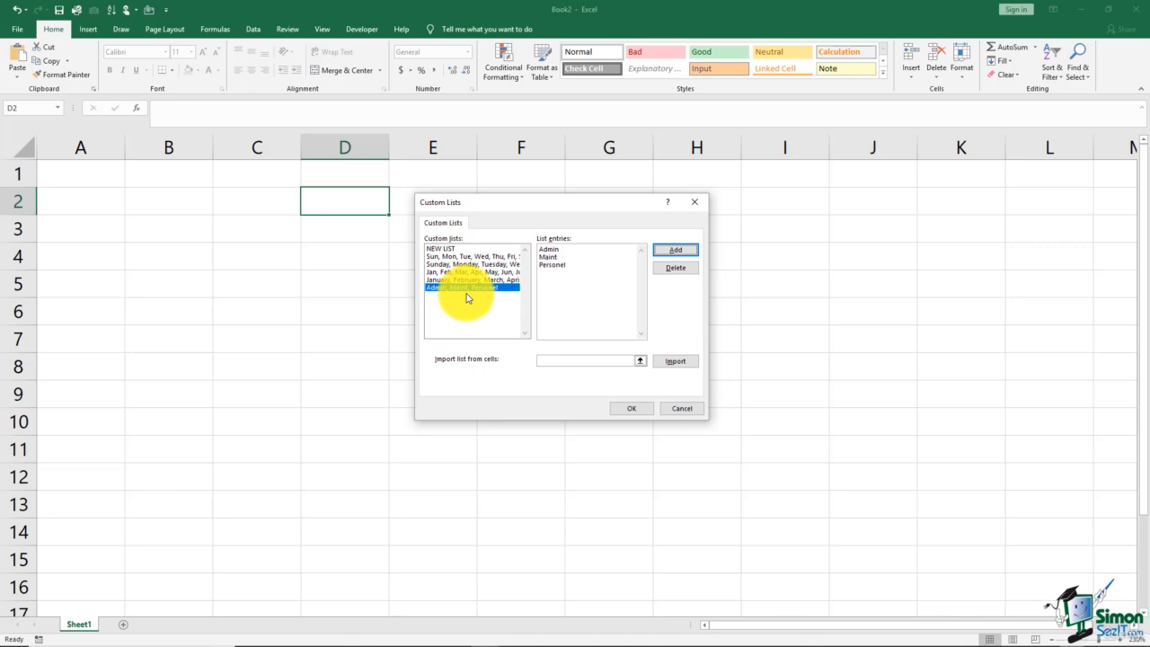
click(631, 409)
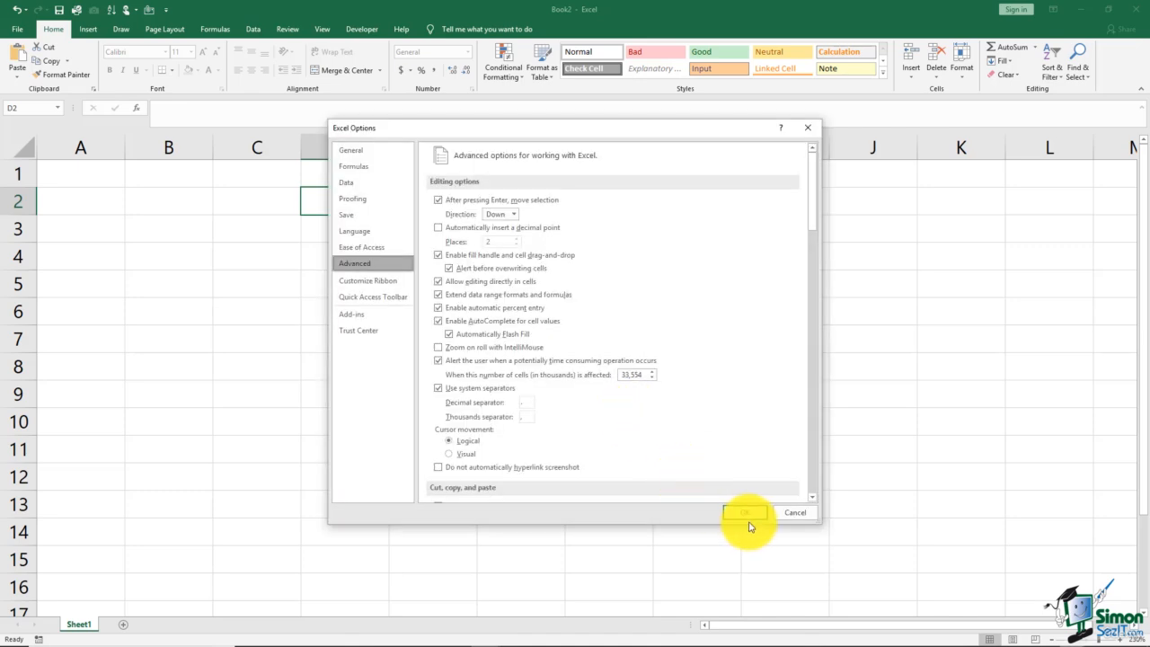
click(742, 513)
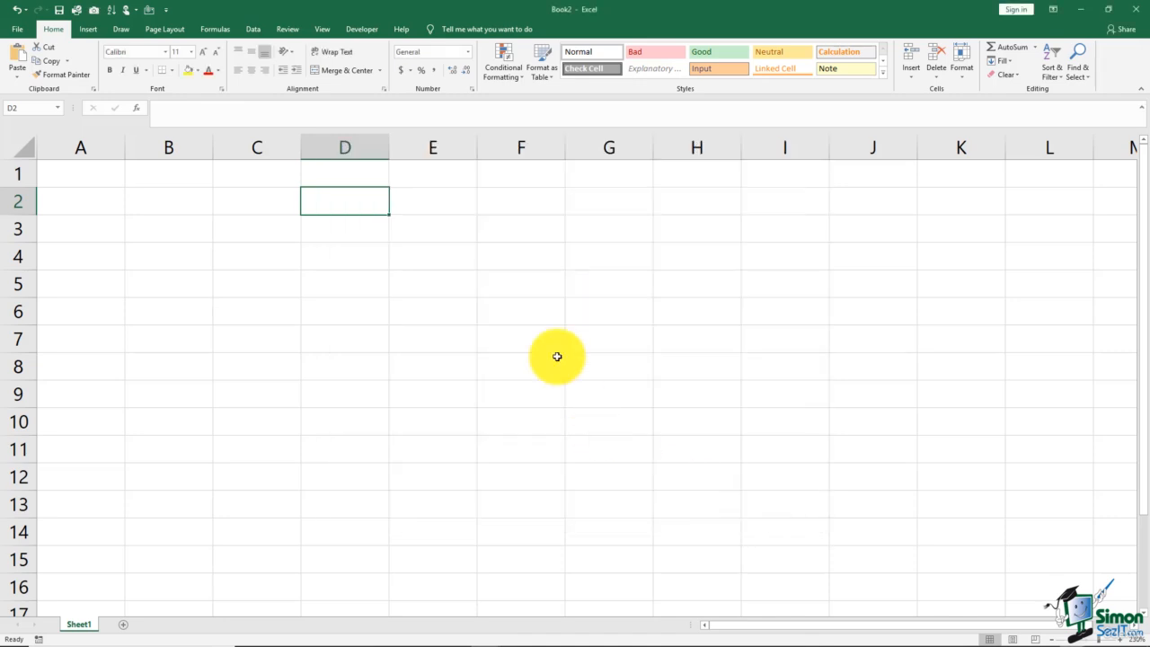
Step: Enter Maint in D3 and AutoFill the custom department list down to D9
click(368, 236)
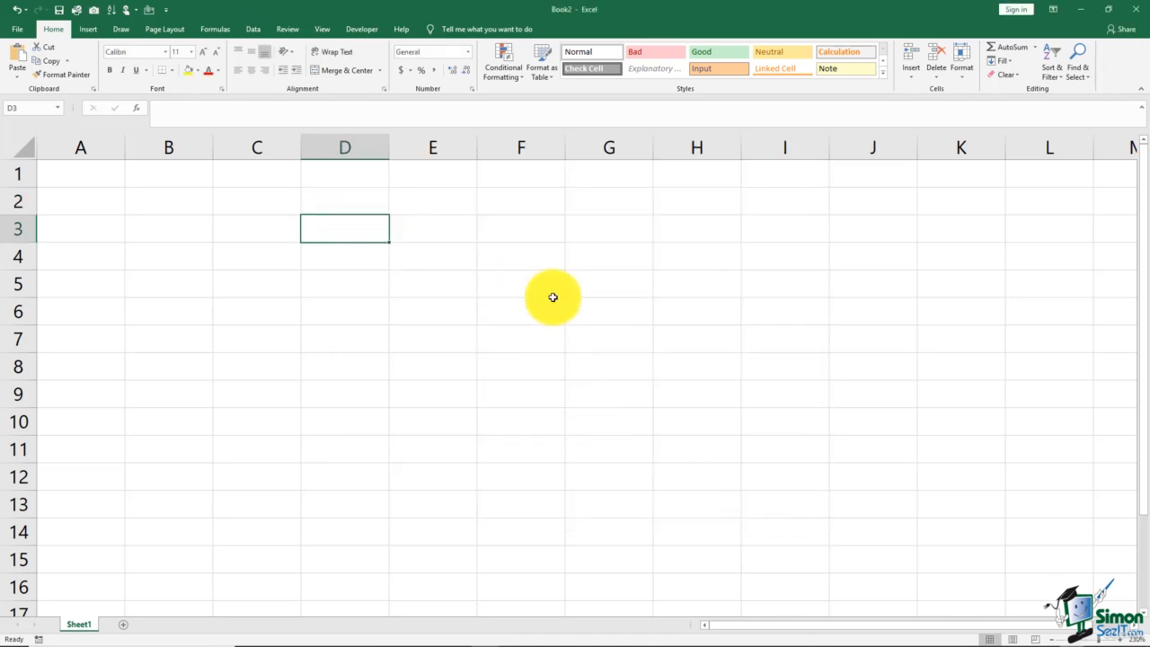
text(M)
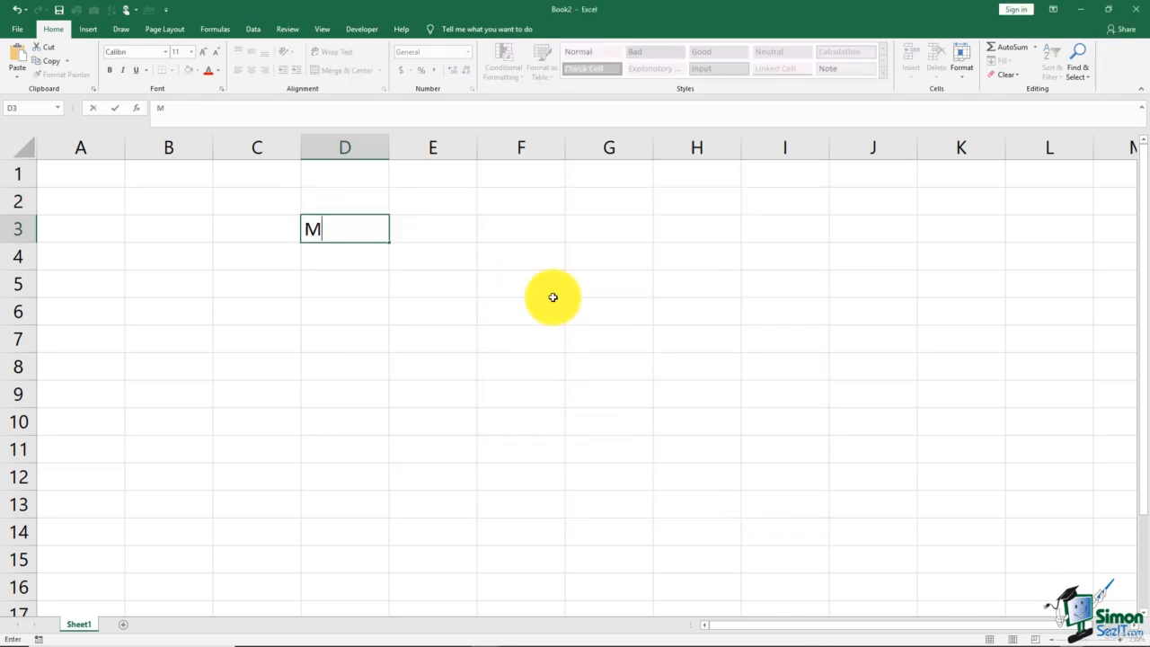
text(ainy)
key(BackSpace)
text(t)
click(455, 277)
click(385, 239)
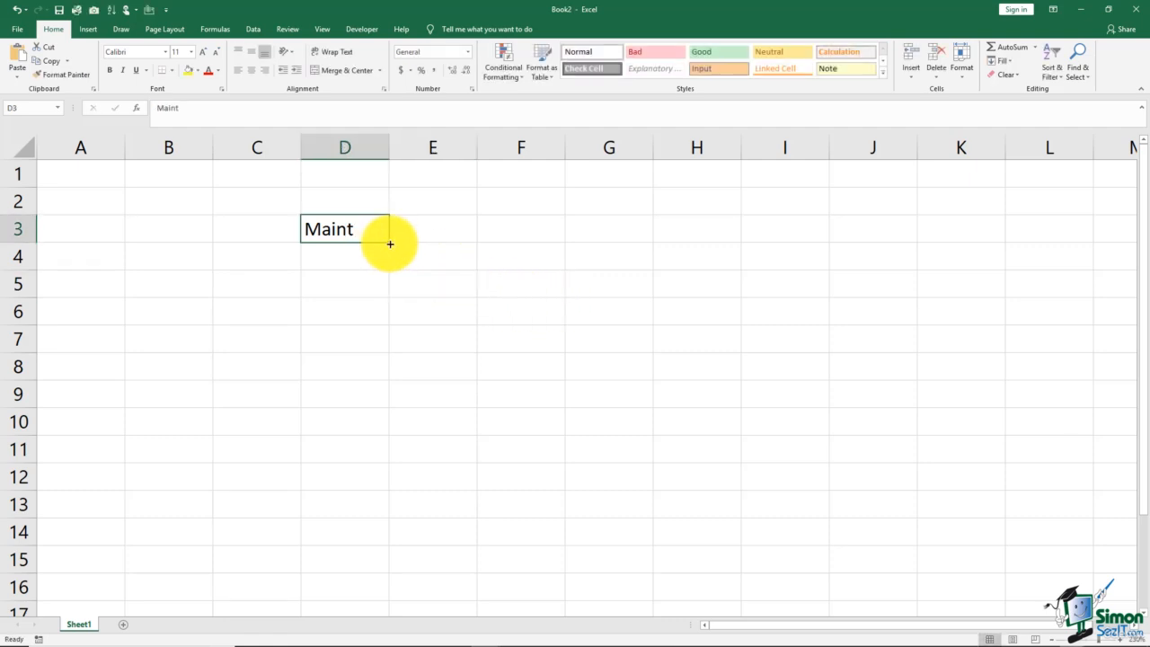
drag(389, 243, 390, 400)
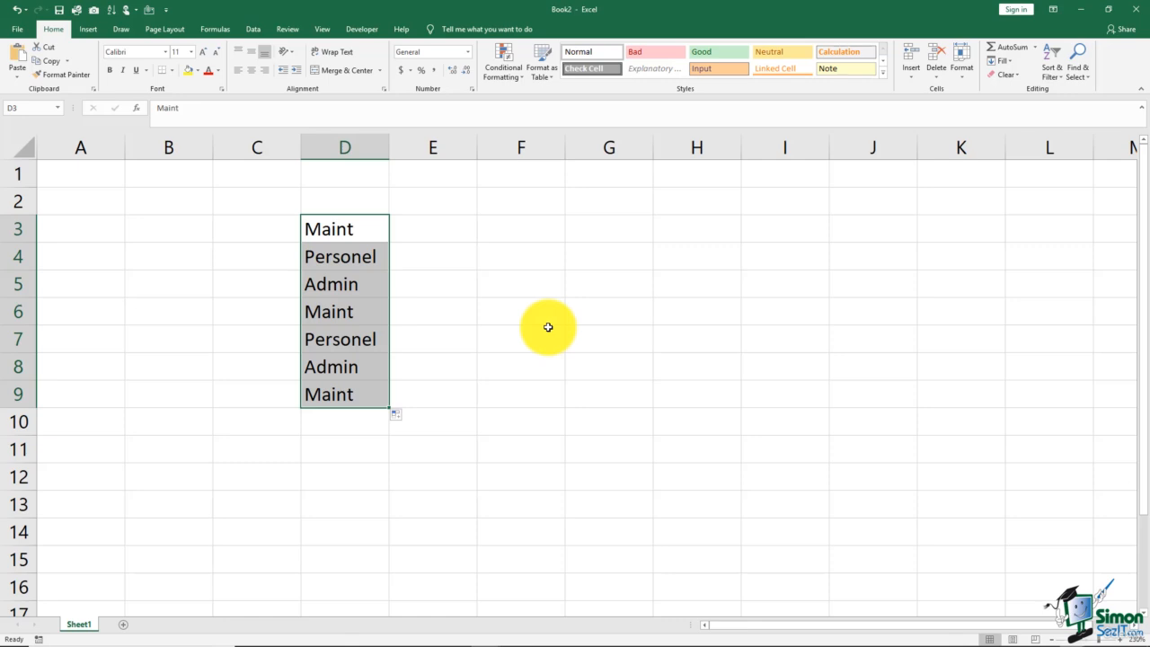
key(BackSpace)
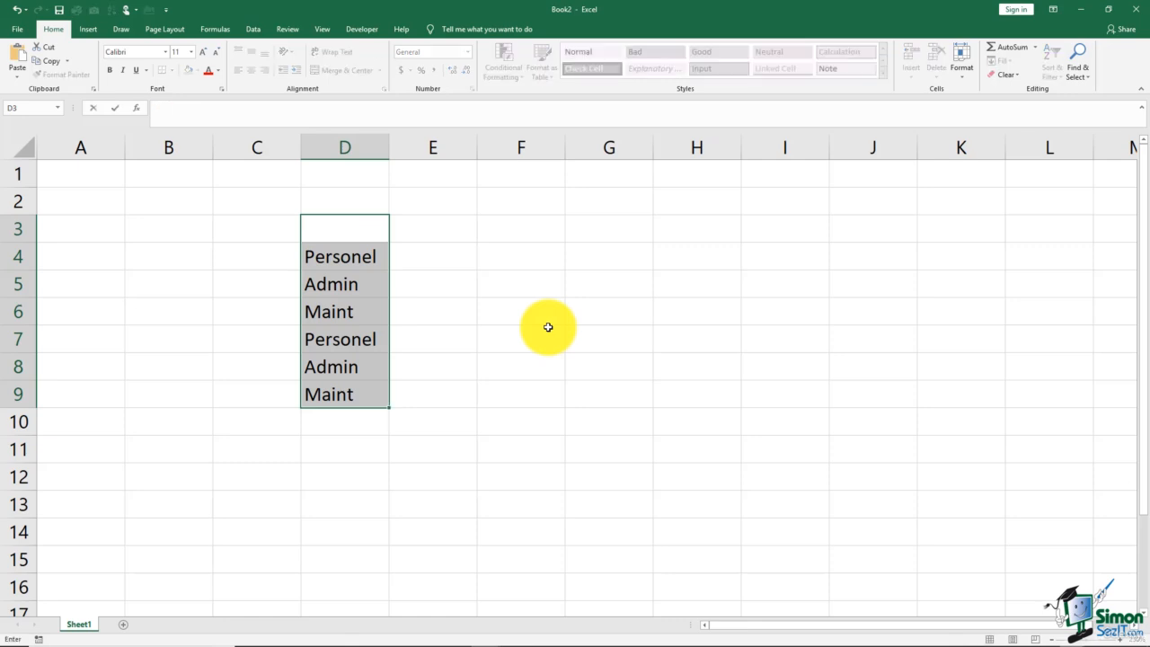
key(Escape)
Step: Enter three first names, one per cell, in the range F3:F5
click(509, 228)
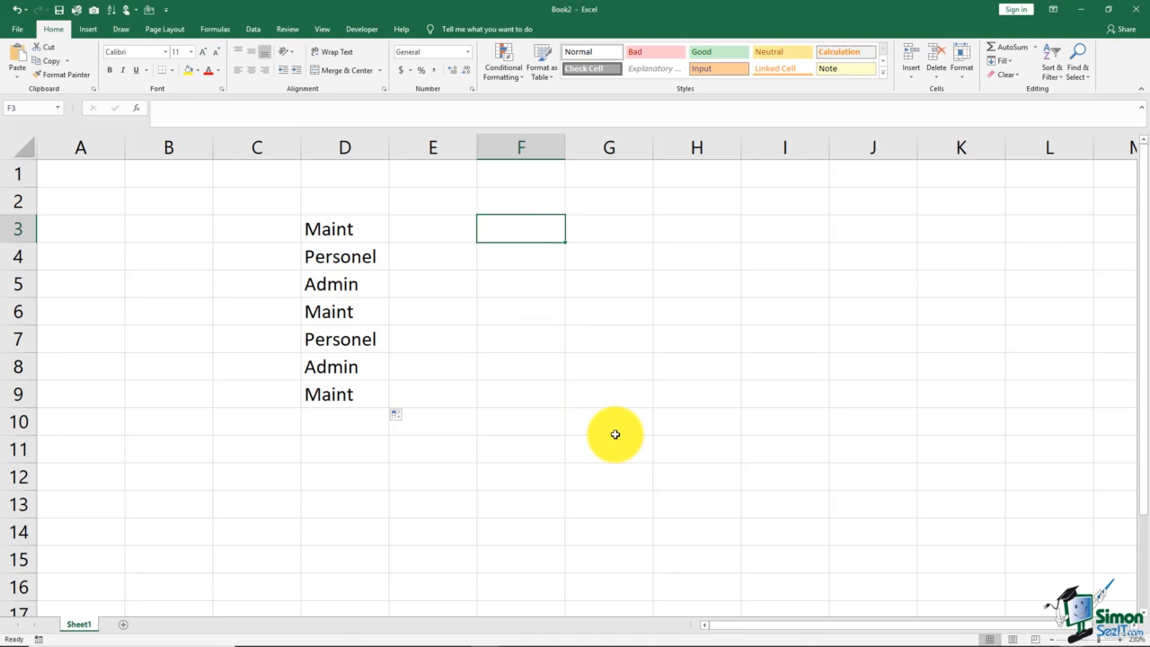
text(Allen)
key(Return)
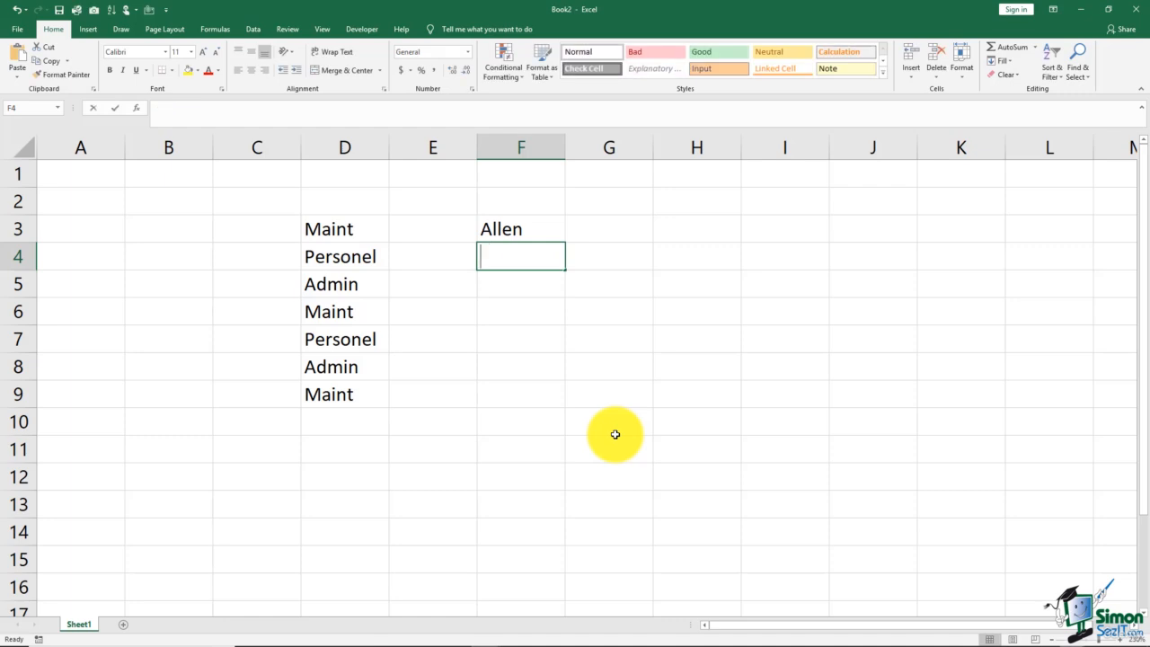
text(Larry)
key(Return)
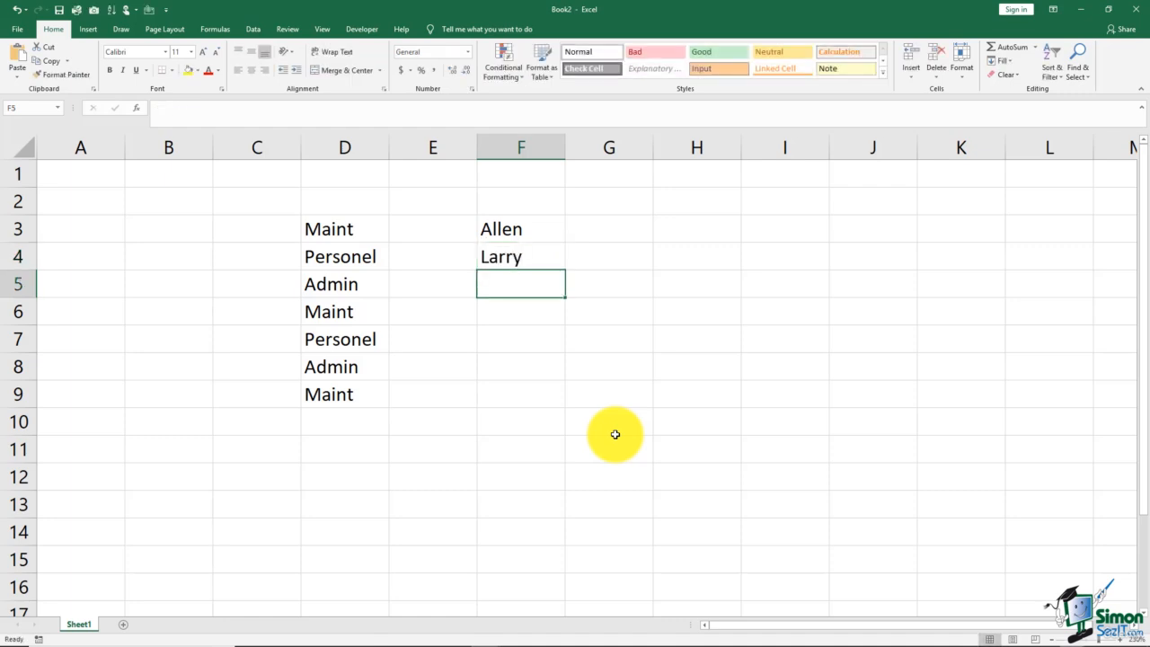
text(Mel)
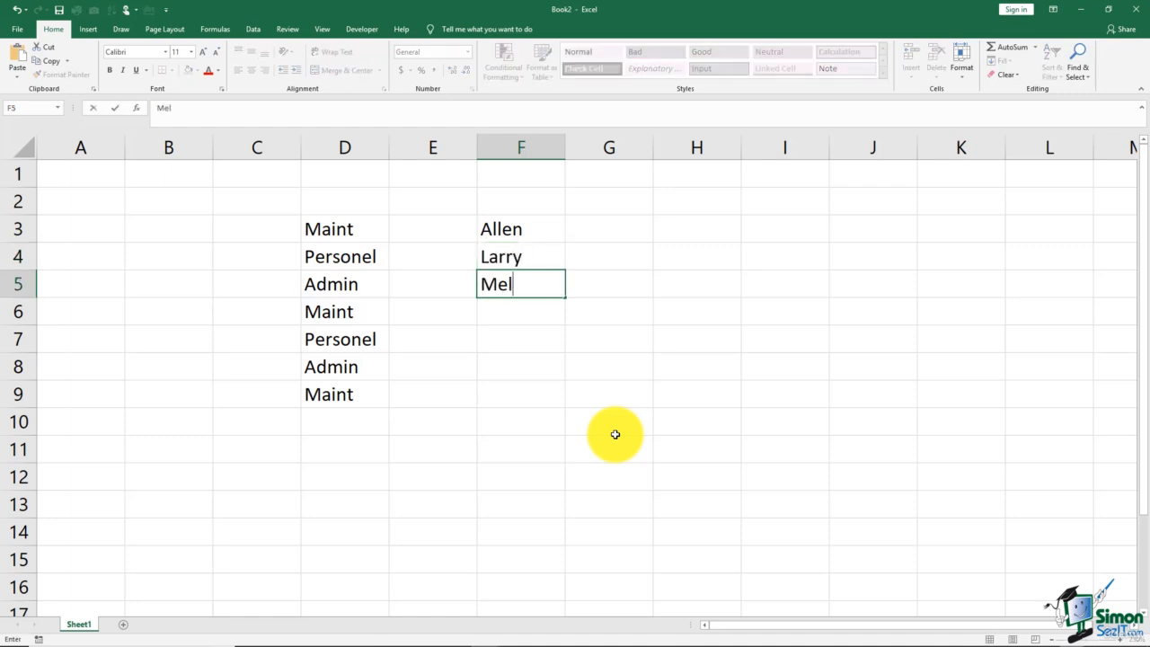
text(ody)
click(553, 404)
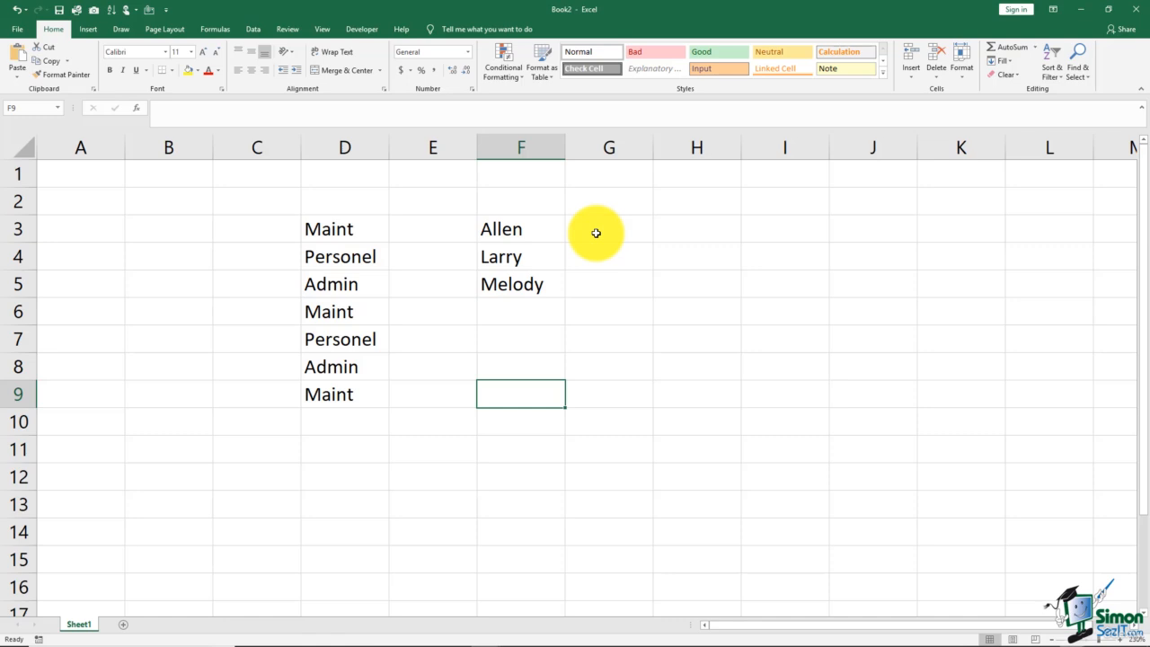
Step: Import the names in F3:F5 as a new custom list through the advanced options, and accept the changes
drag(534, 230, 540, 285)
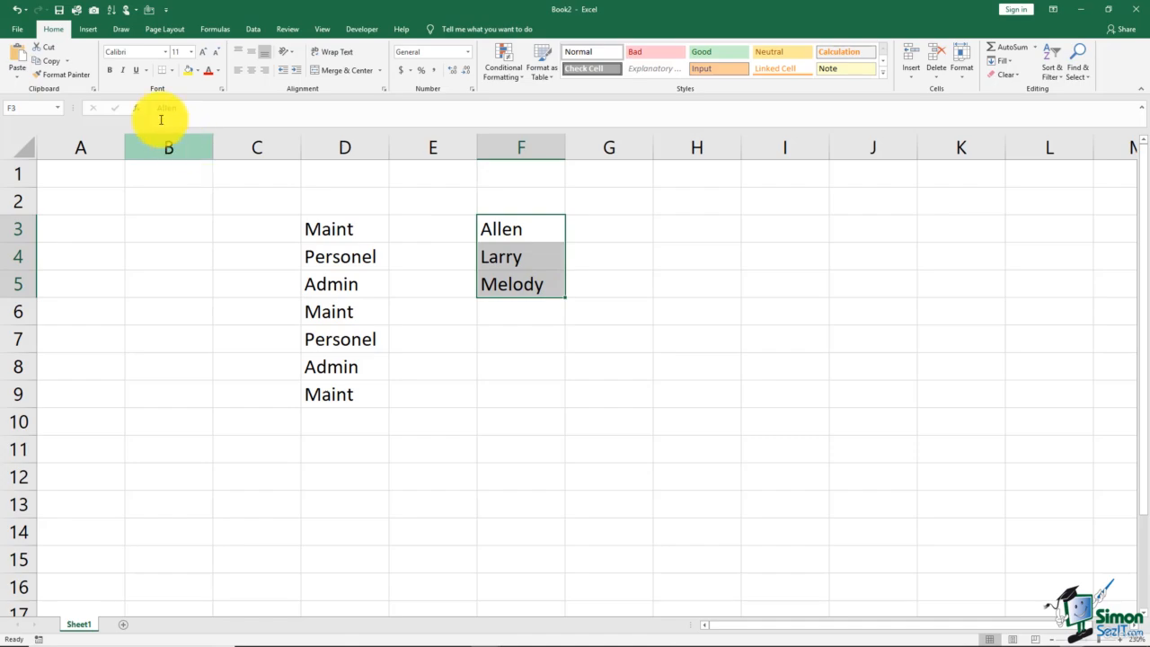
click(31, 34)
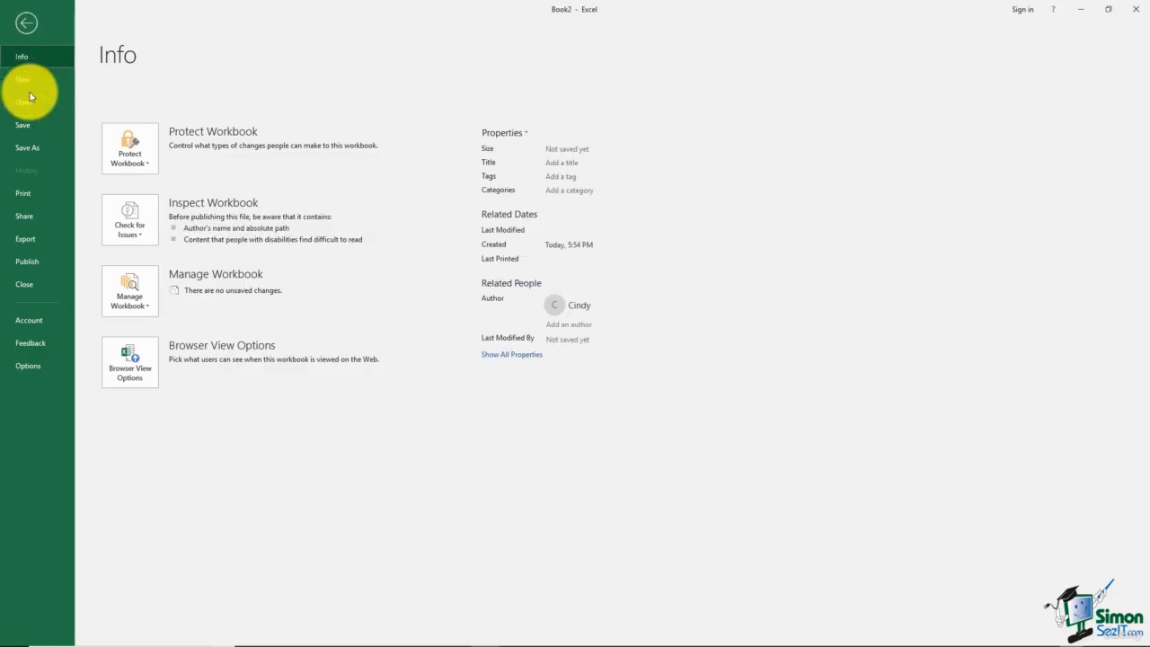
click(49, 366)
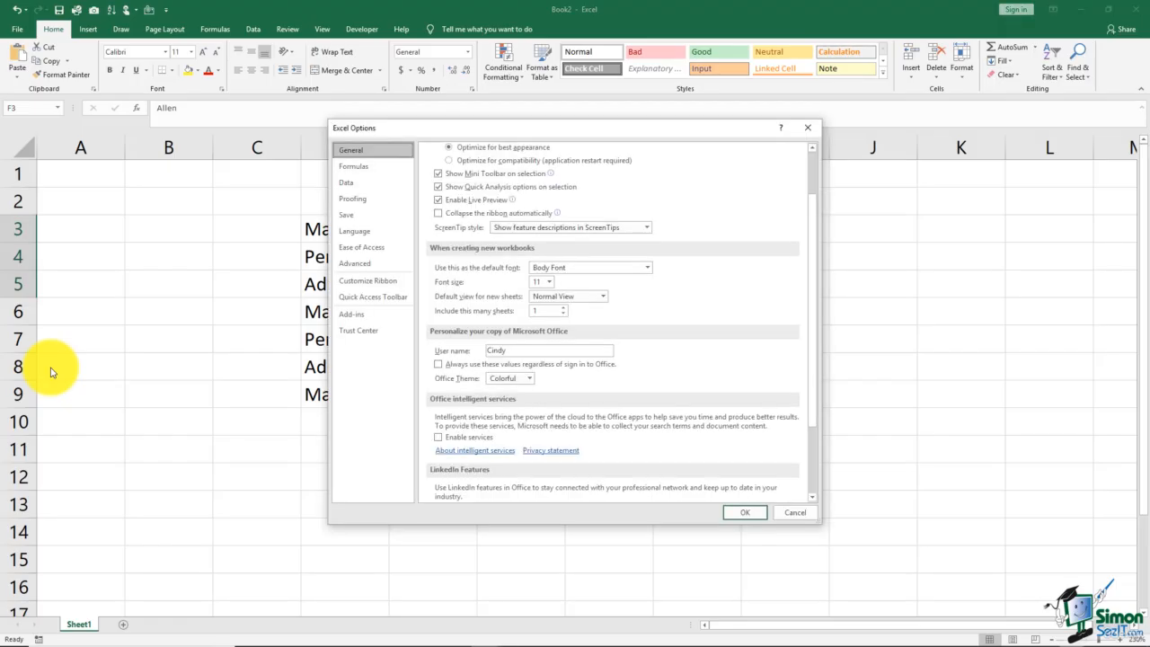
click(362, 270)
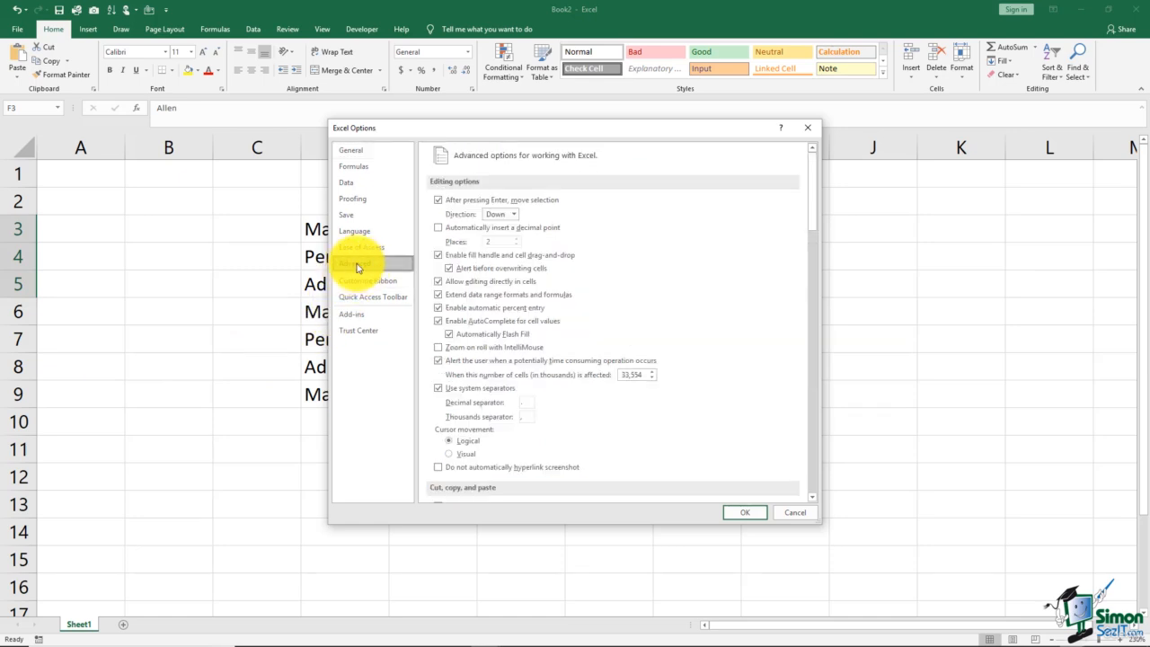
drag(812, 213, 819, 493)
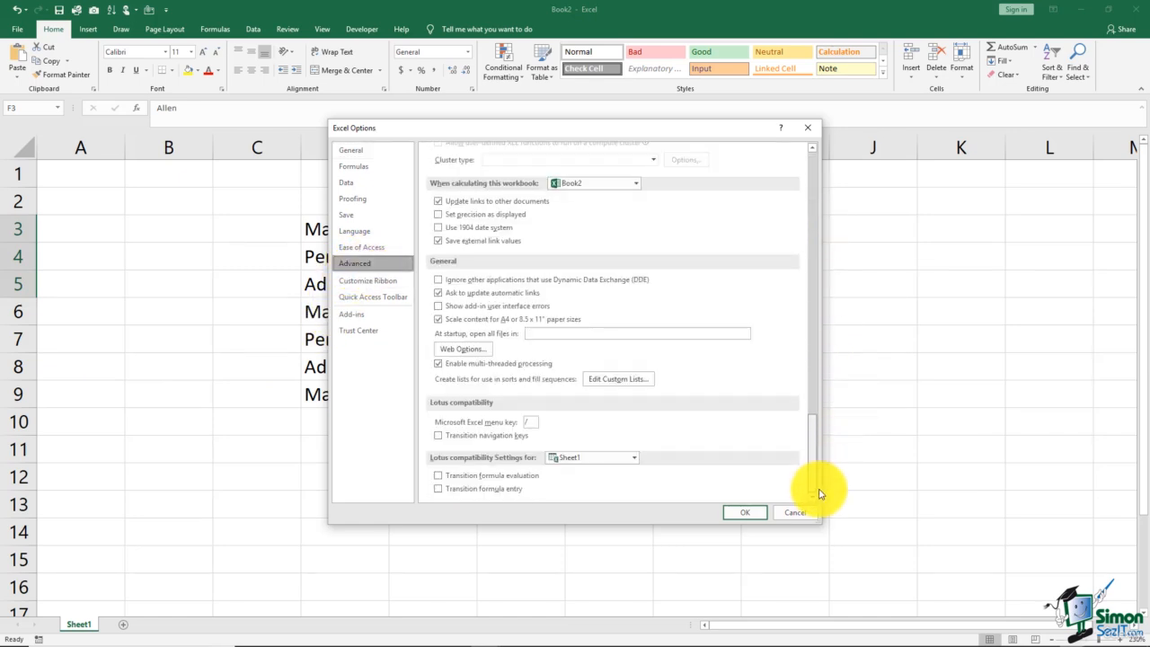
click(619, 380)
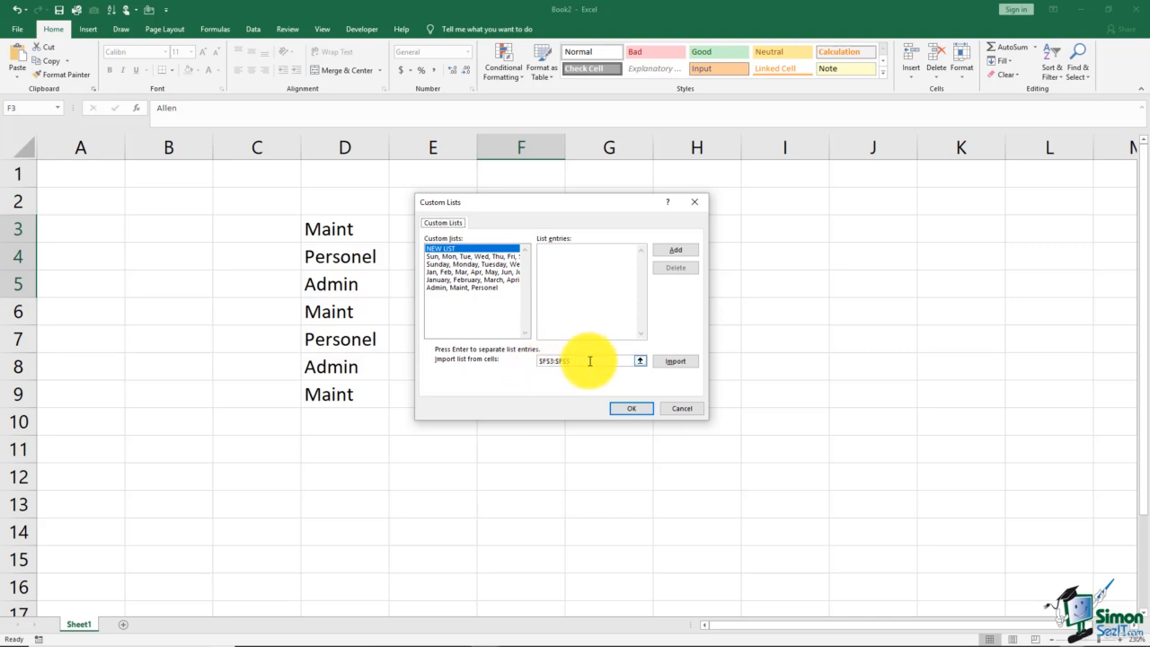
click(675, 361)
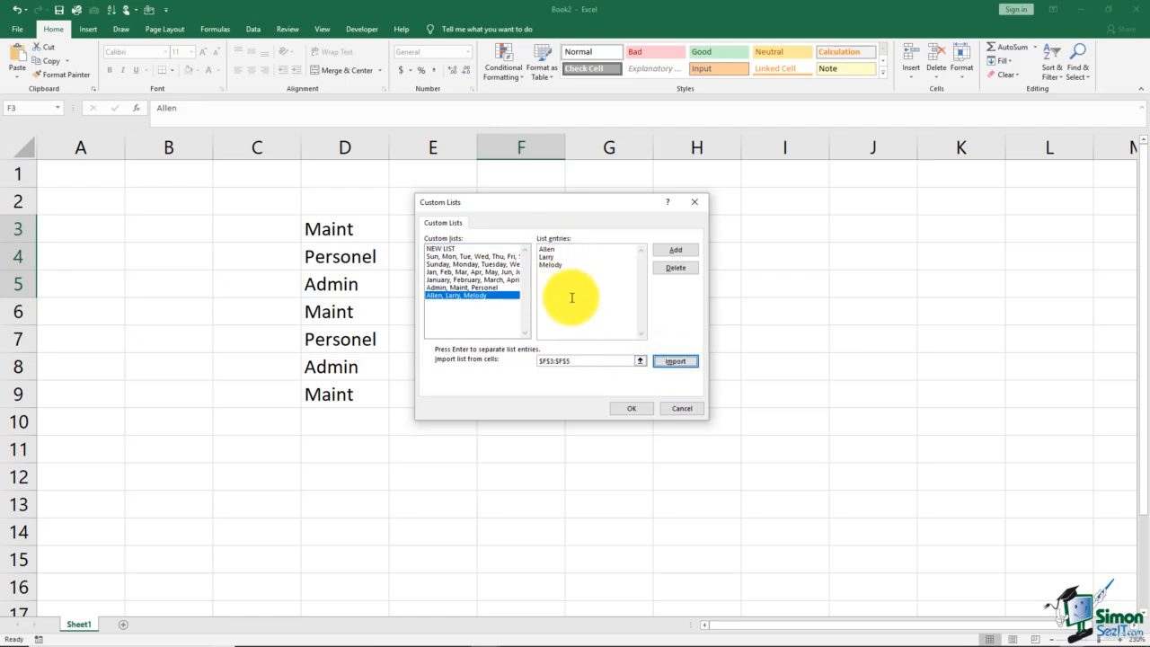
click(631, 409)
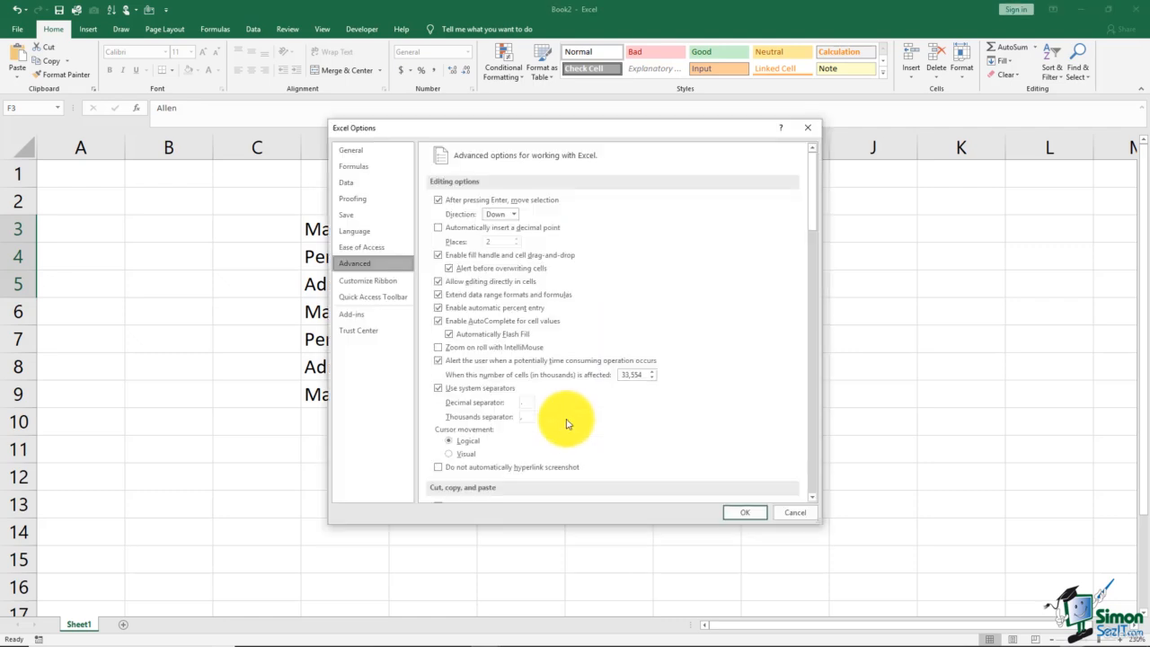
click(745, 513)
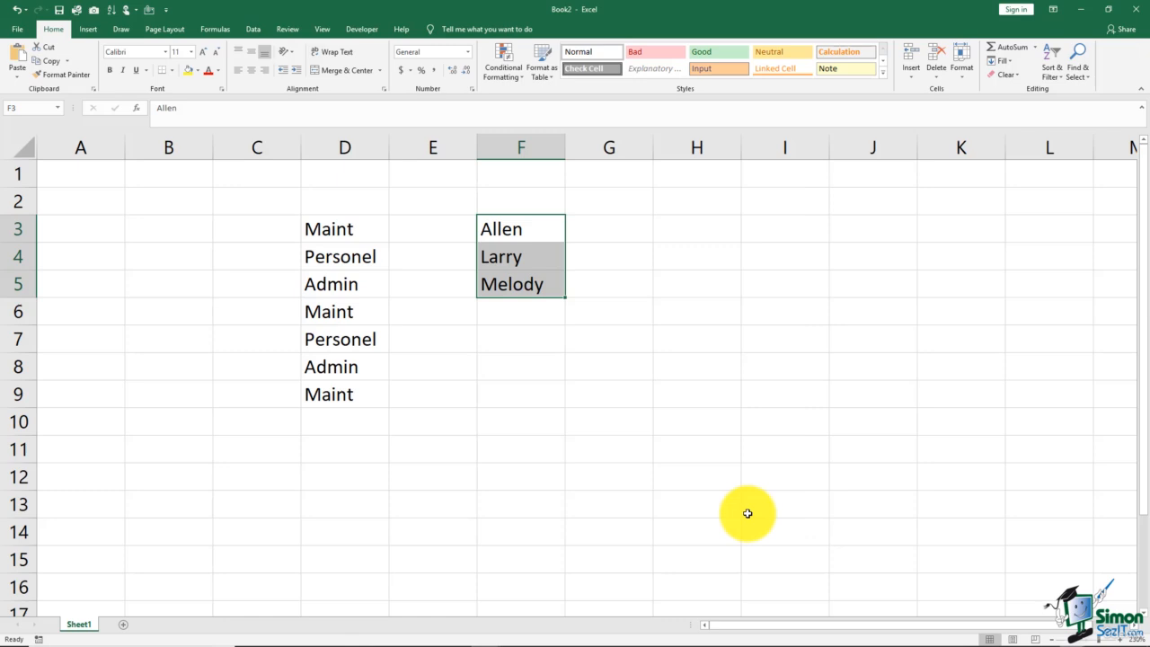
Step: Enter the second name of the imported list in H3 and AutoFill the sequence down to H8
click(650, 306)
click(698, 238)
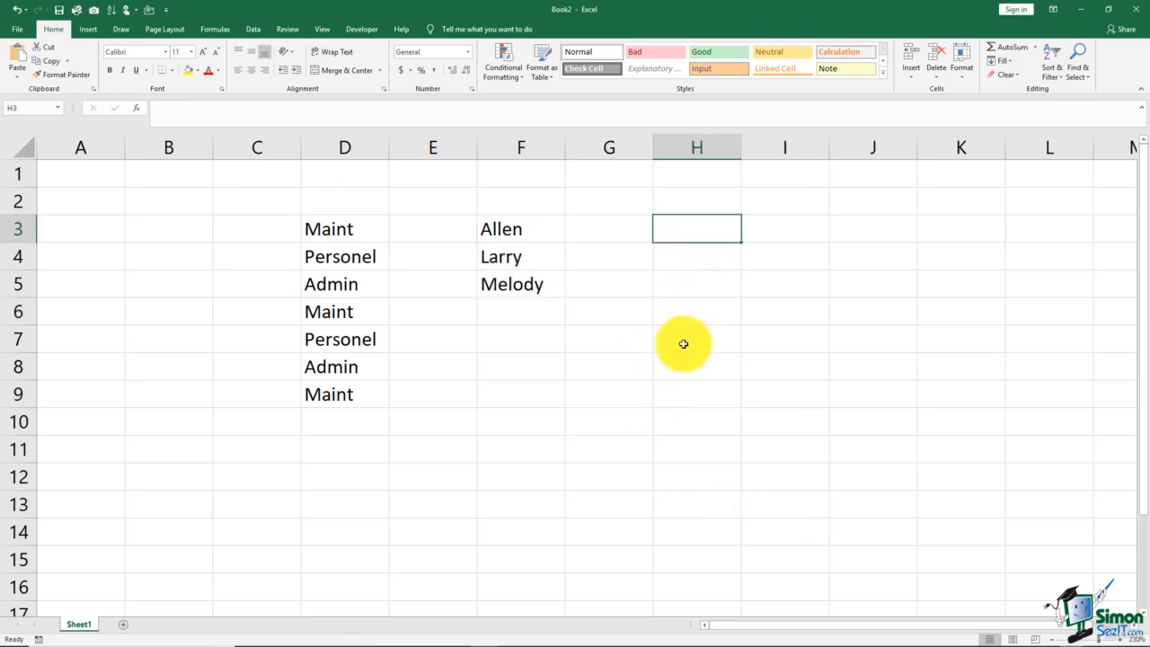
text(Larry)
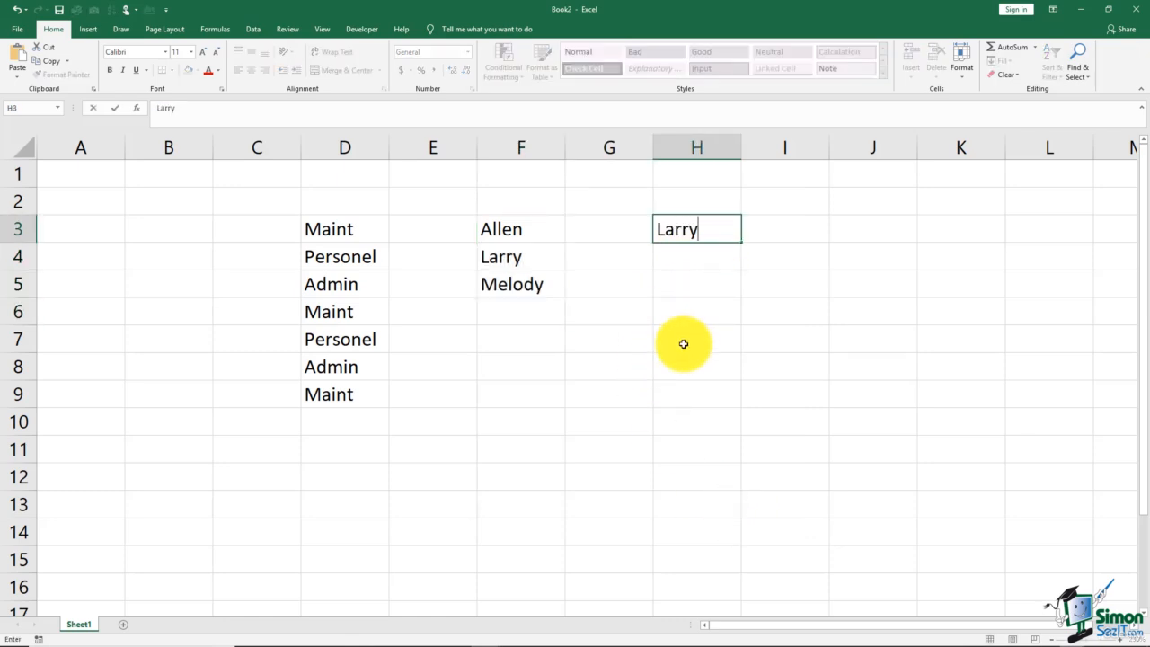
drag(742, 242, 752, 375)
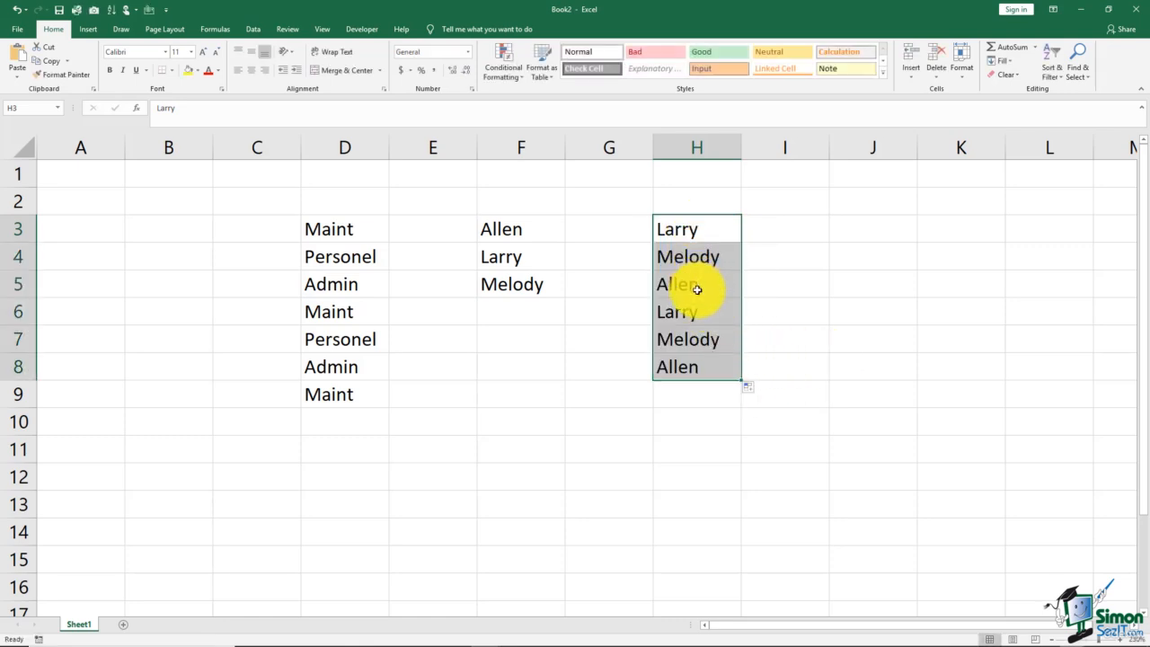
click(683, 445)
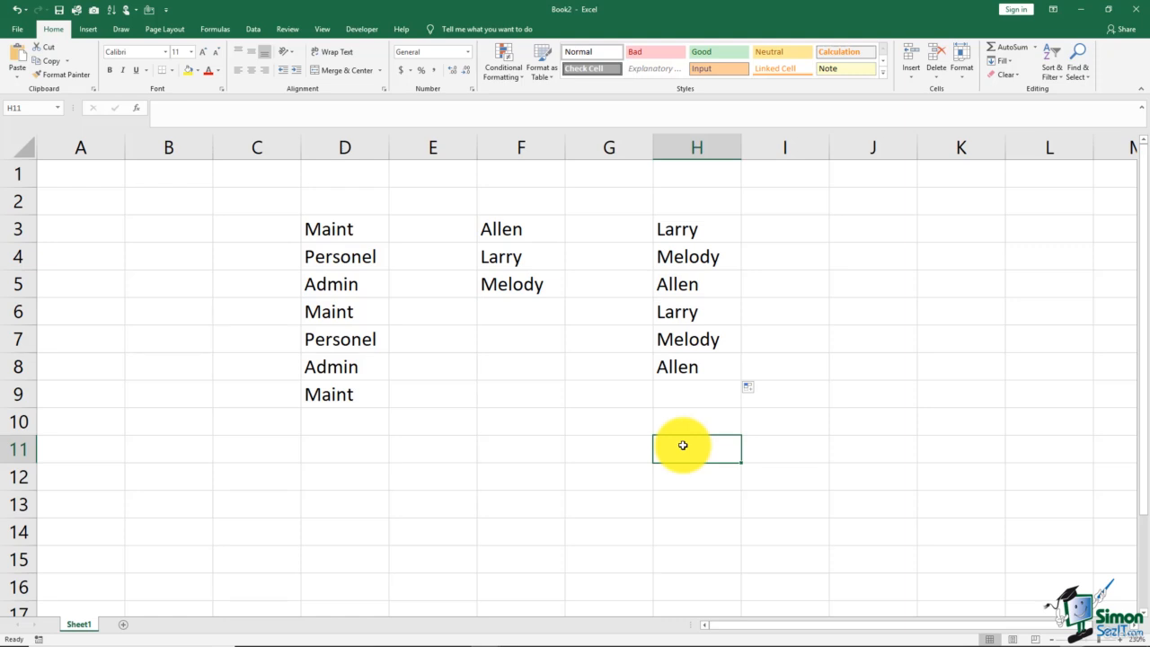
Step: Reopen the Custom Lists editor from the General section of the advanced program options
click(17, 30)
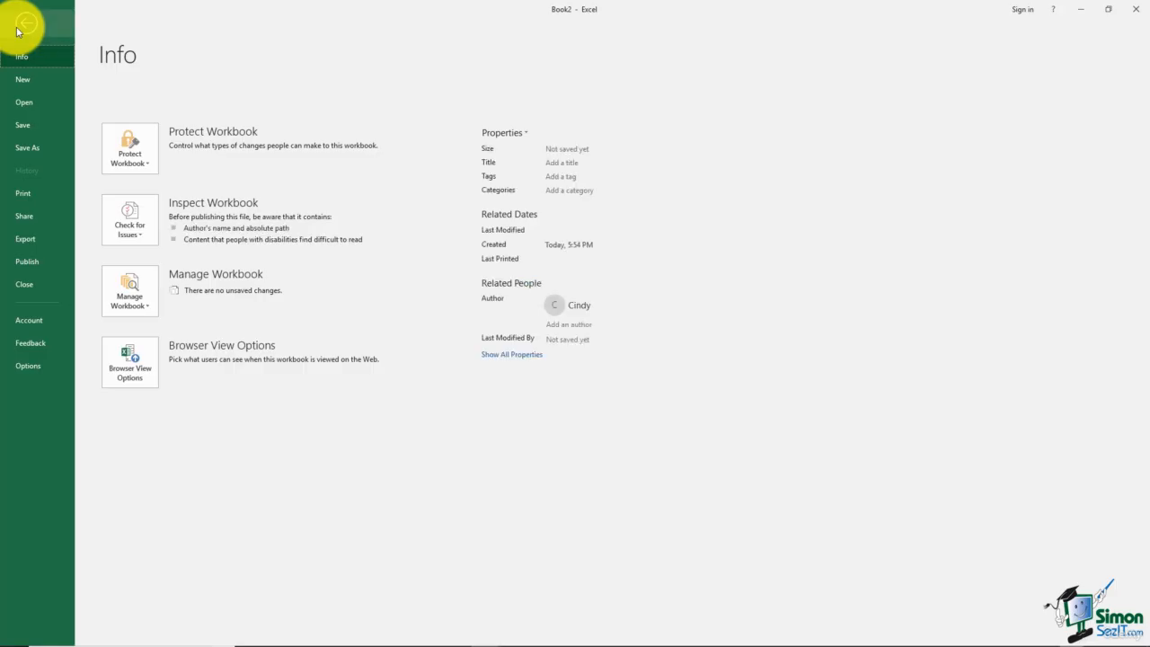
click(45, 369)
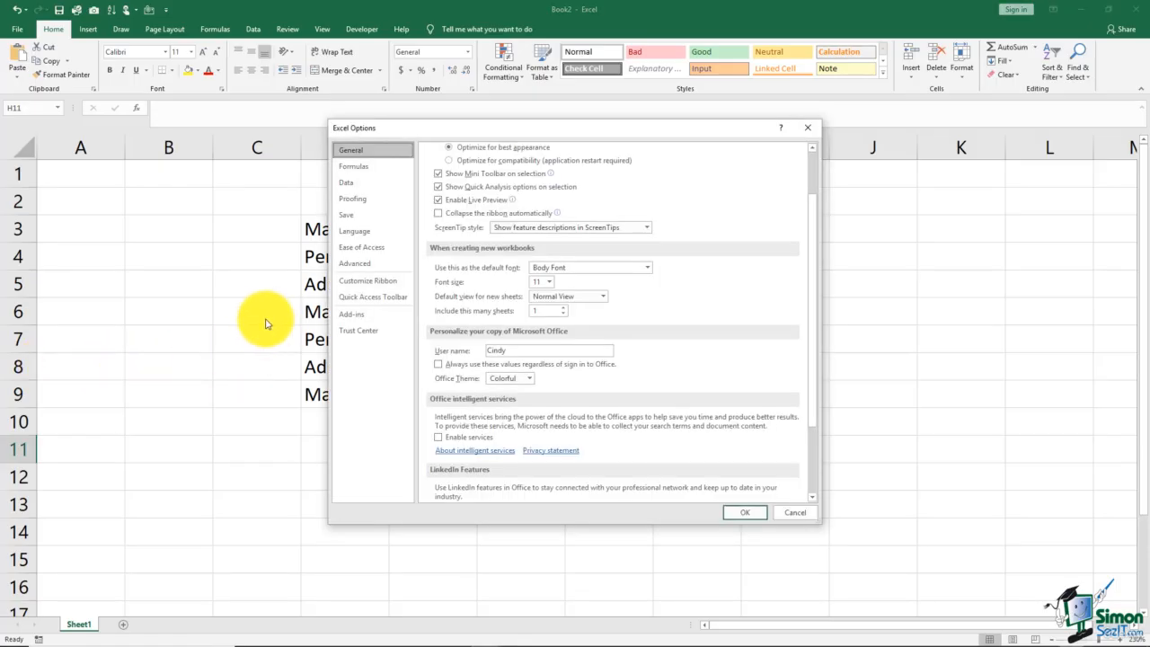
click(360, 265)
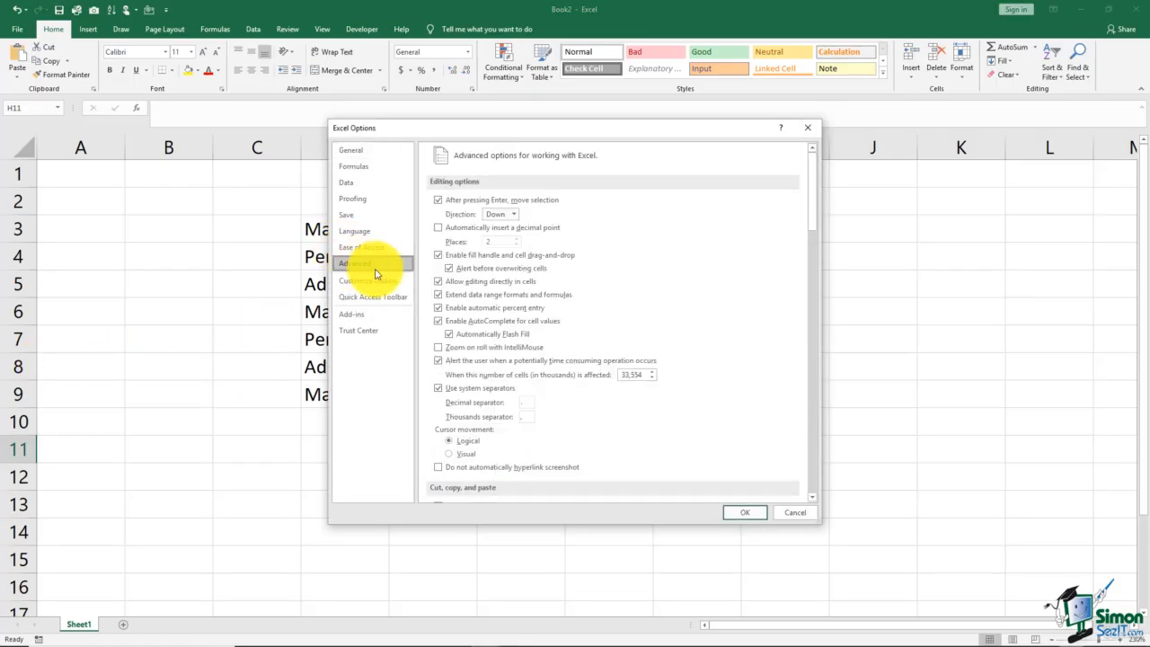
drag(810, 216, 817, 488)
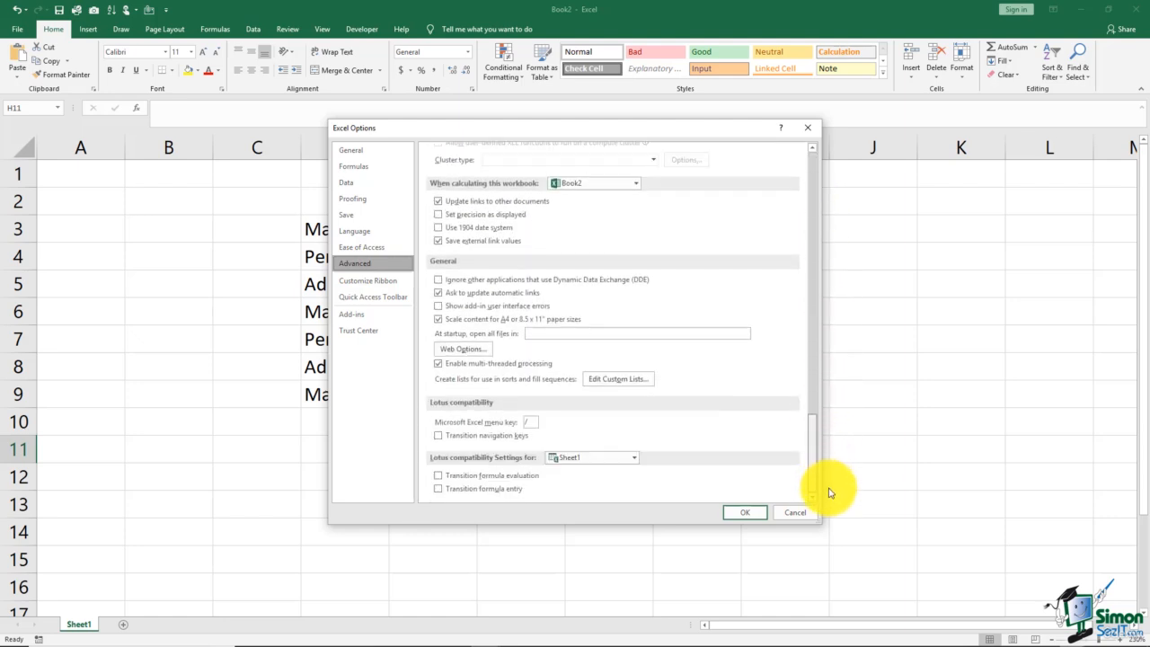
click(626, 380)
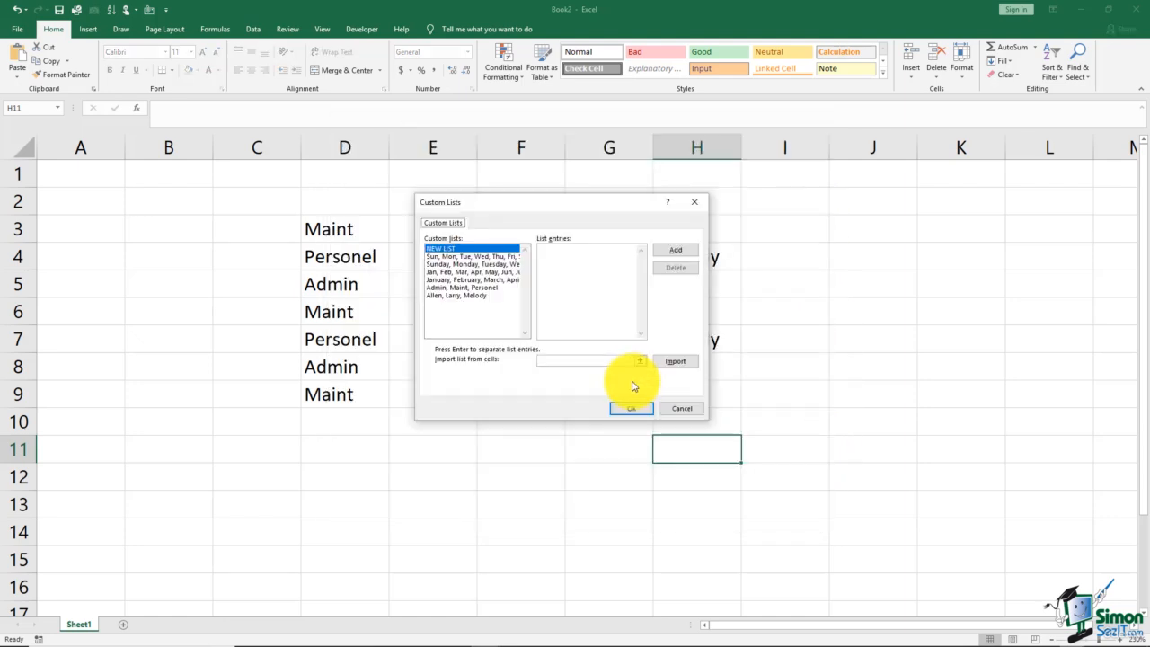
Step: Permanently delete the imported list of three first names from the custom lists
click(486, 294)
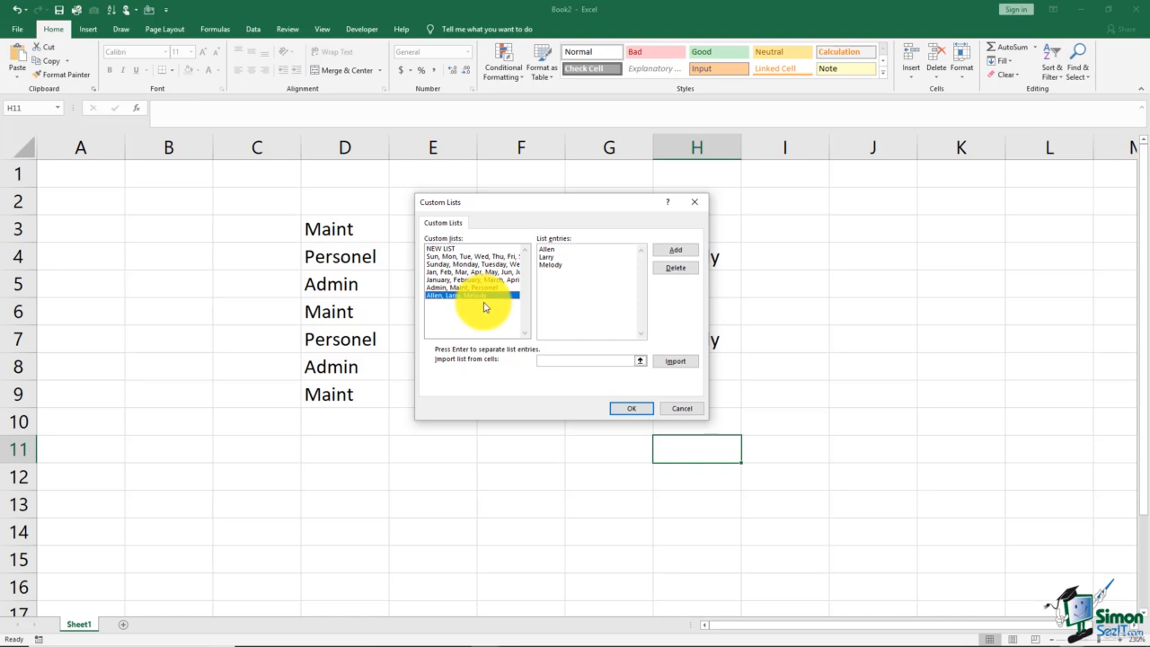
click(627, 412)
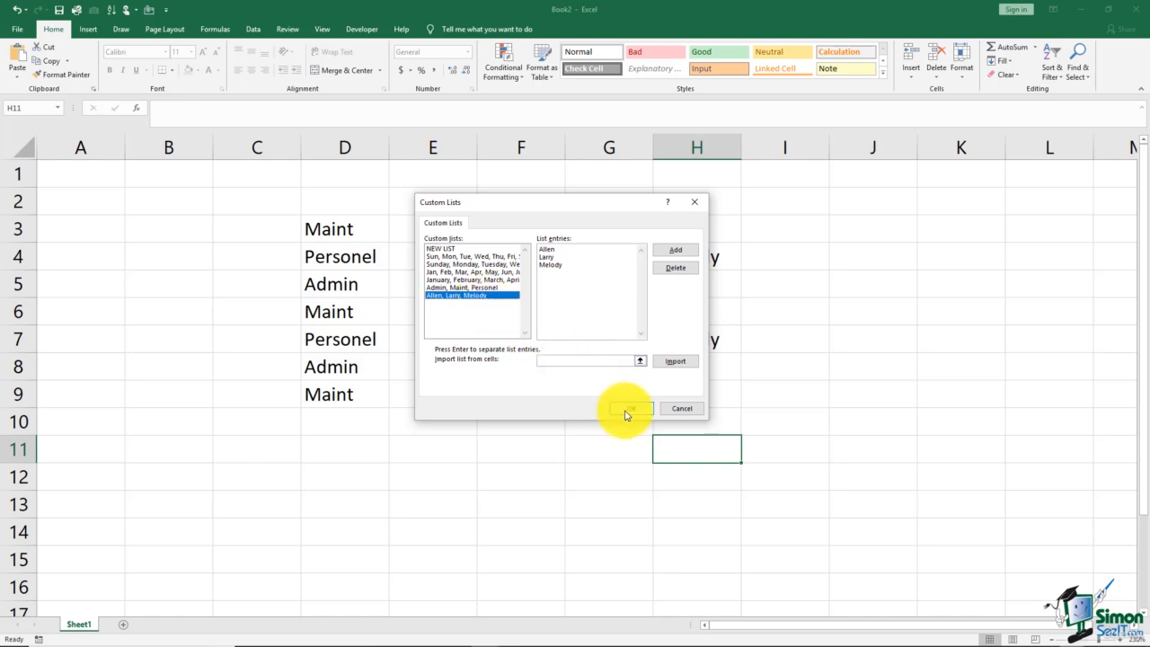
click(672, 268)
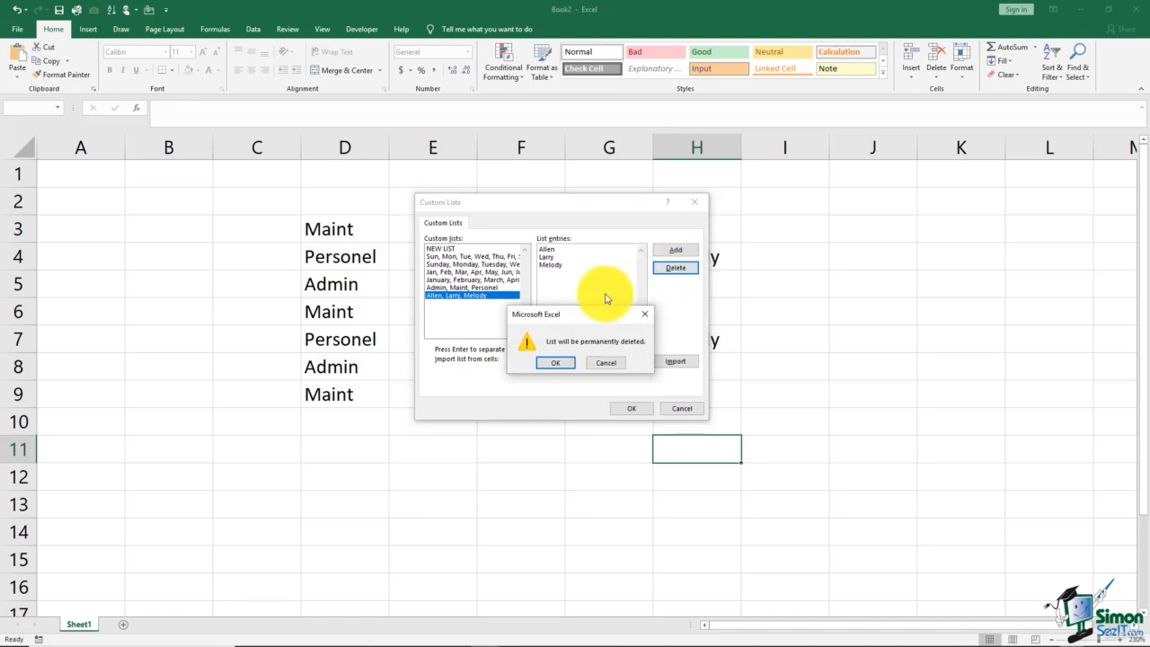
click(565, 365)
Step: Permanently delete the "Admin, Maint, Personel" custom list, then accept the changes and return to the worksheet
click(480, 288)
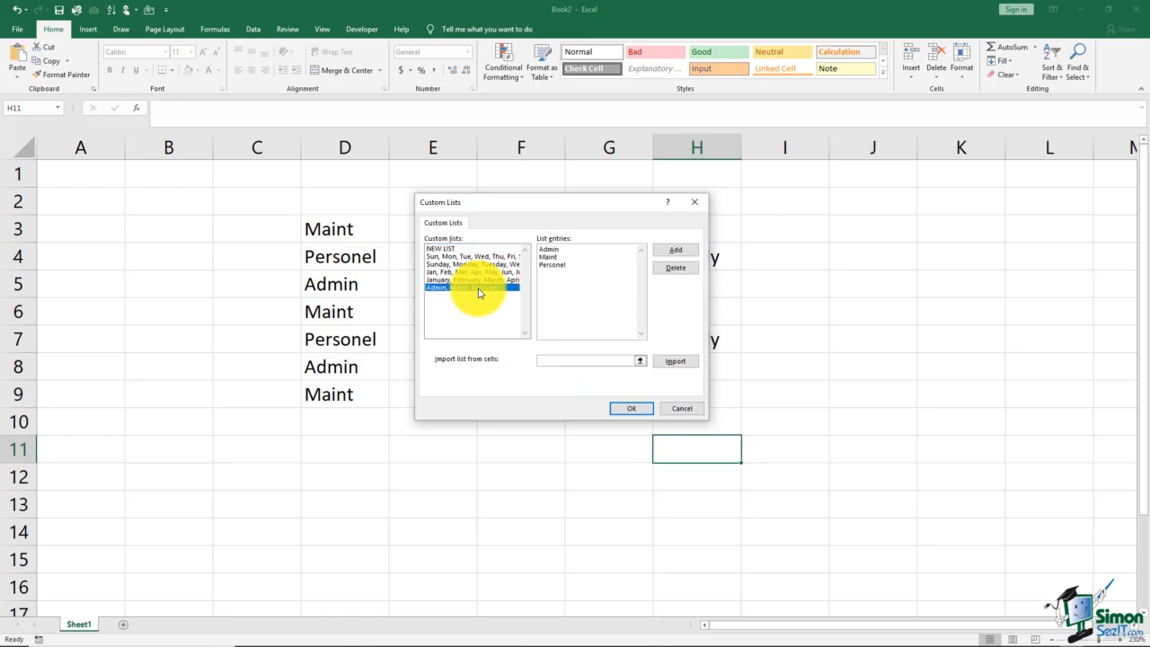
click(675, 269)
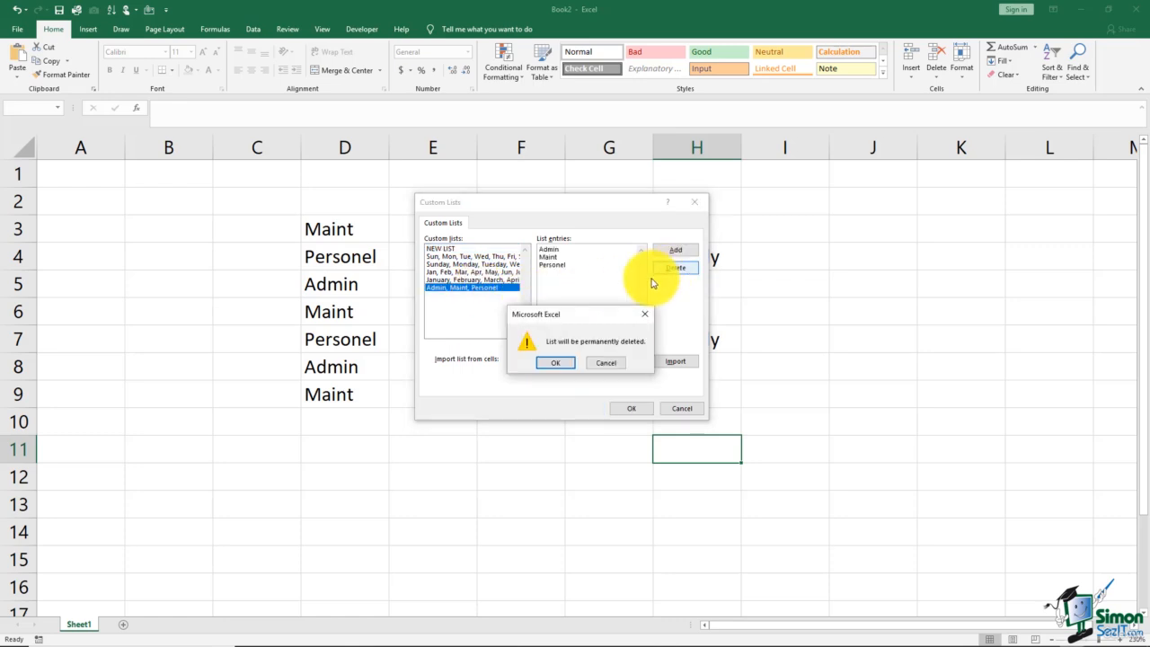
click(557, 365)
click(631, 408)
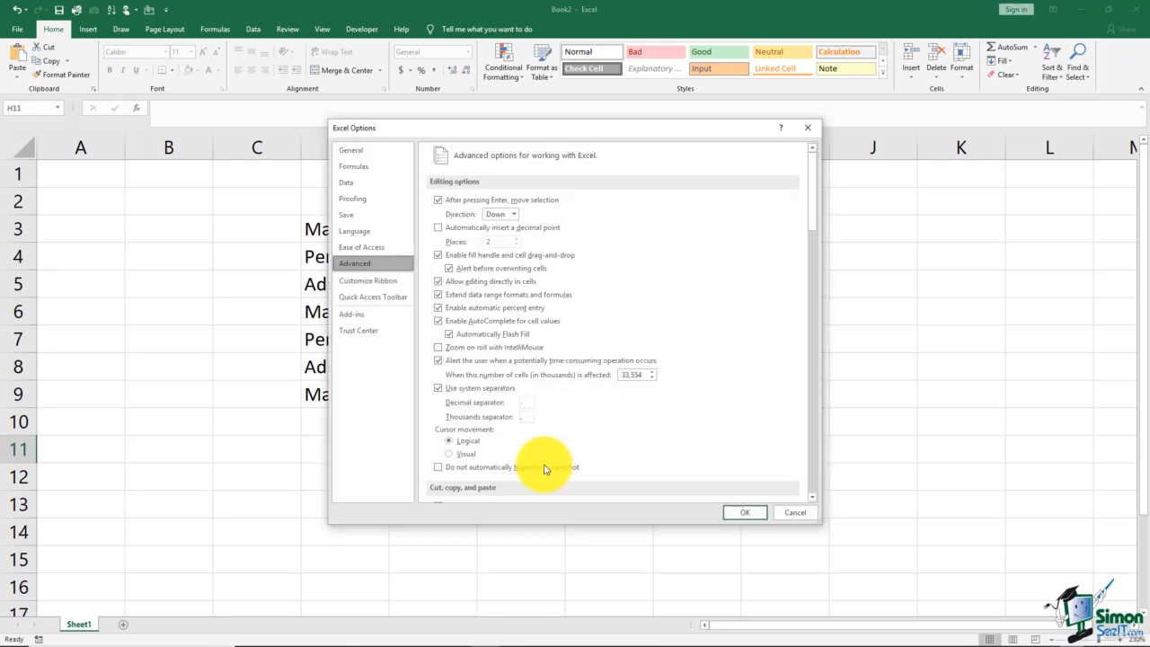
click(751, 519)
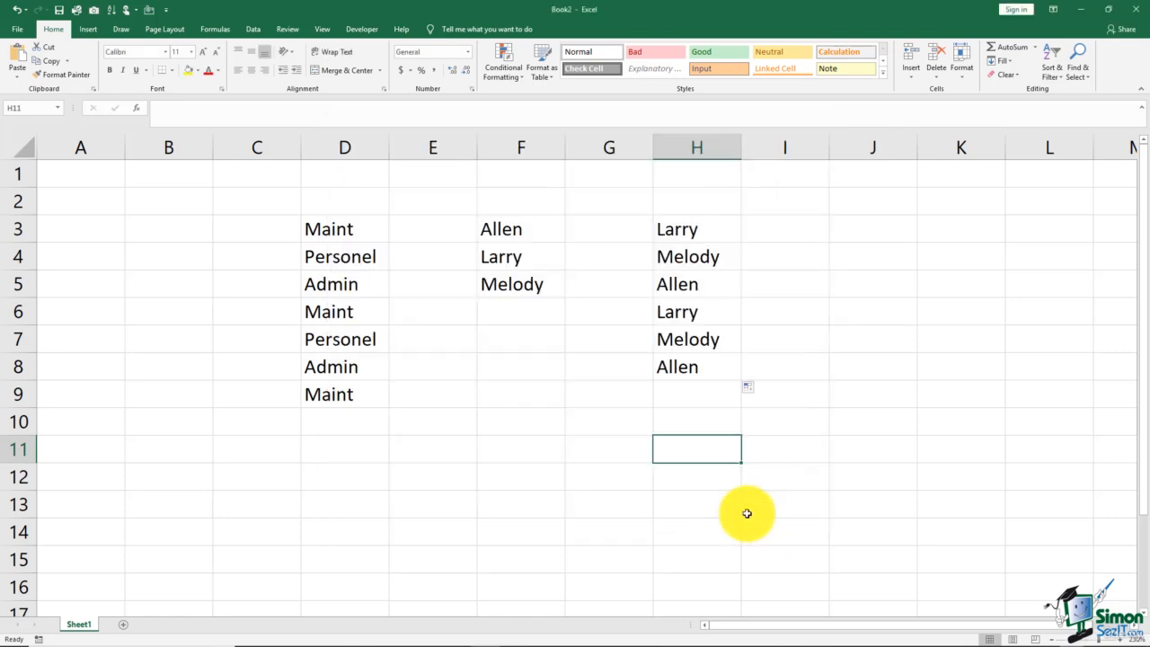
click(572, 430)
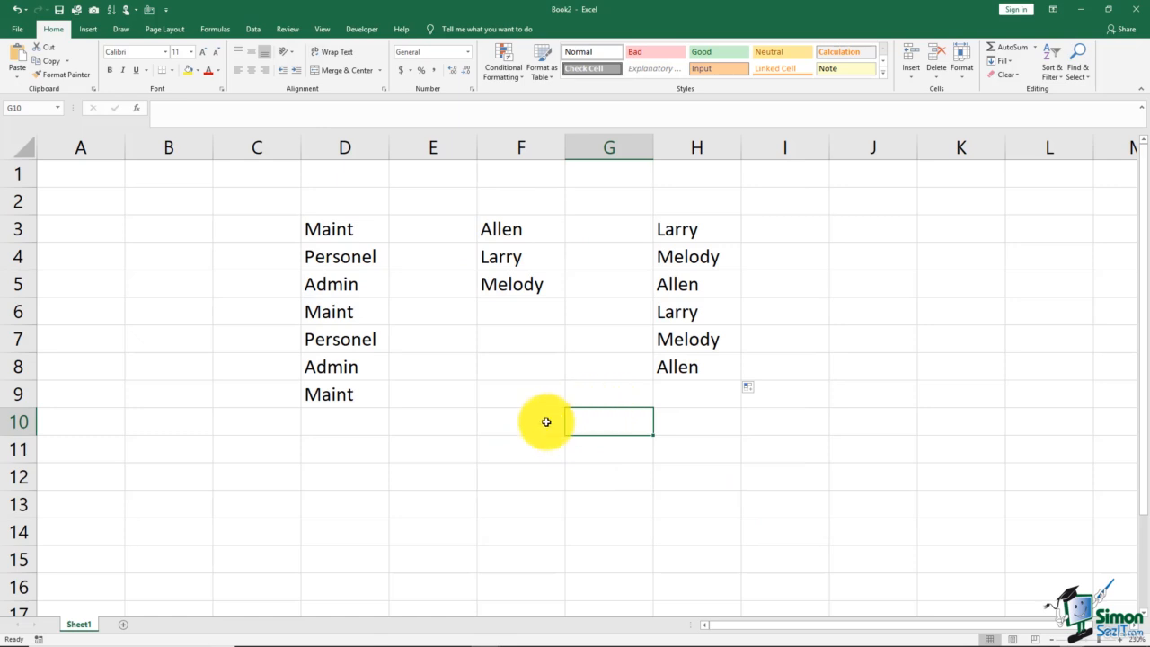